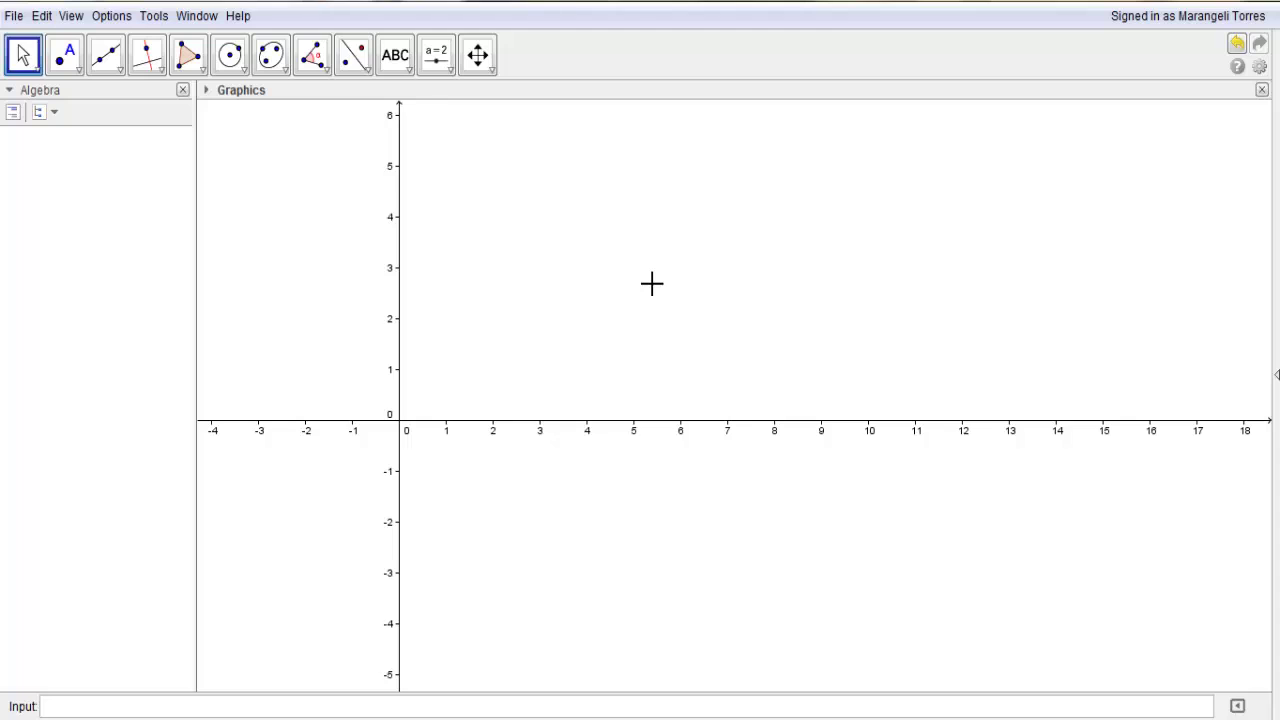
# Step: Hide the coordinate axes in the Graphics view
pyautogui.rightClick(651, 284)
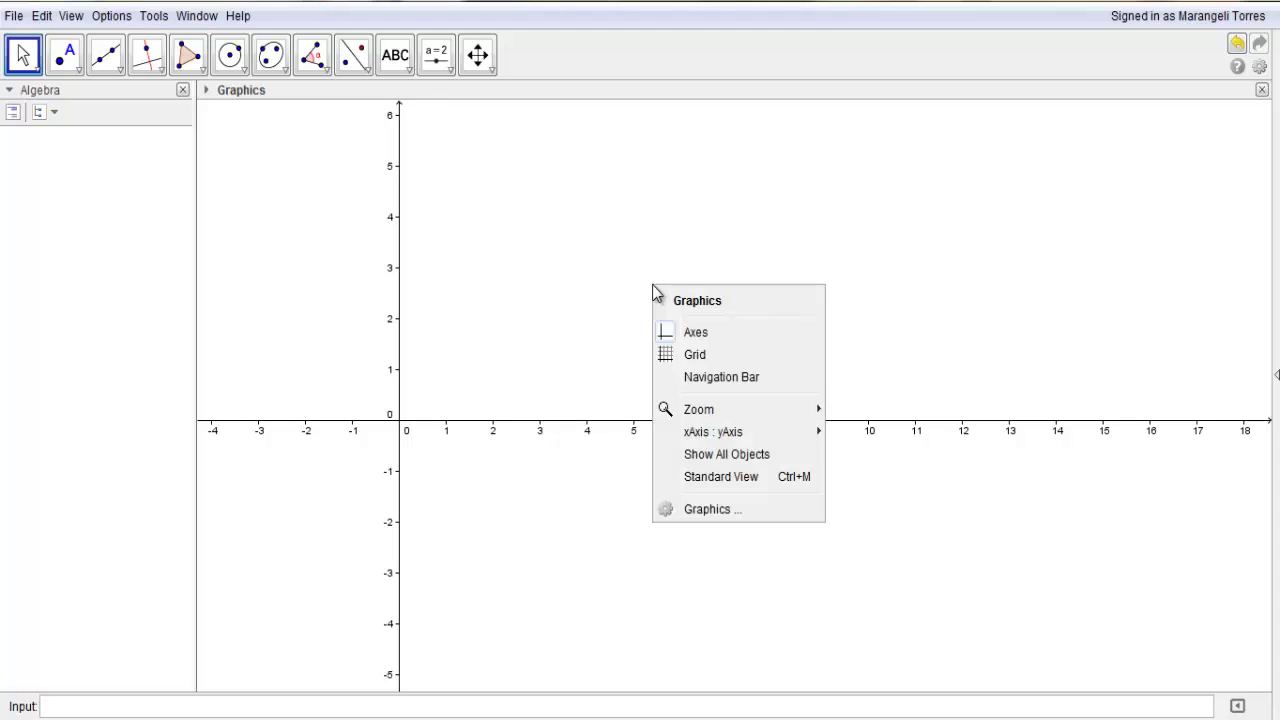
pyautogui.click(698, 331)
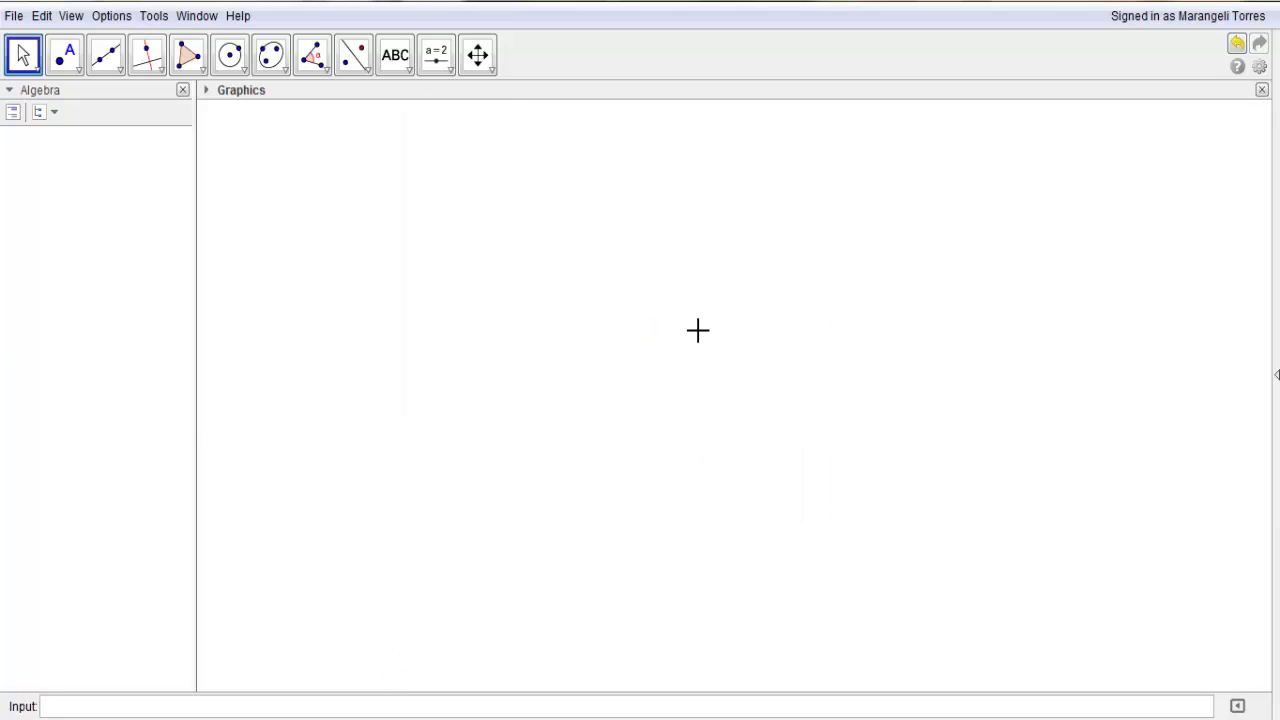
# Step: Review the xAxis and yAxis display settings in the Graphics preferences, and close them without changes
pyautogui.rightClick(585, 236)
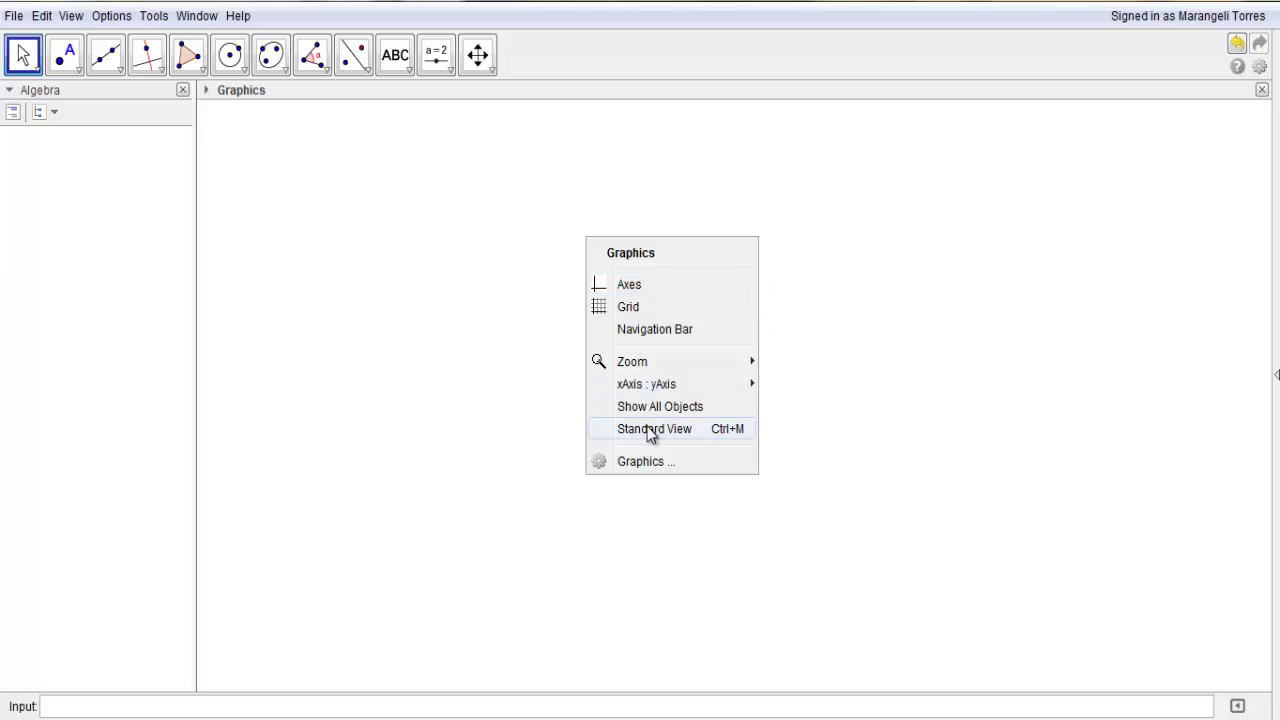
pyautogui.click(647, 462)
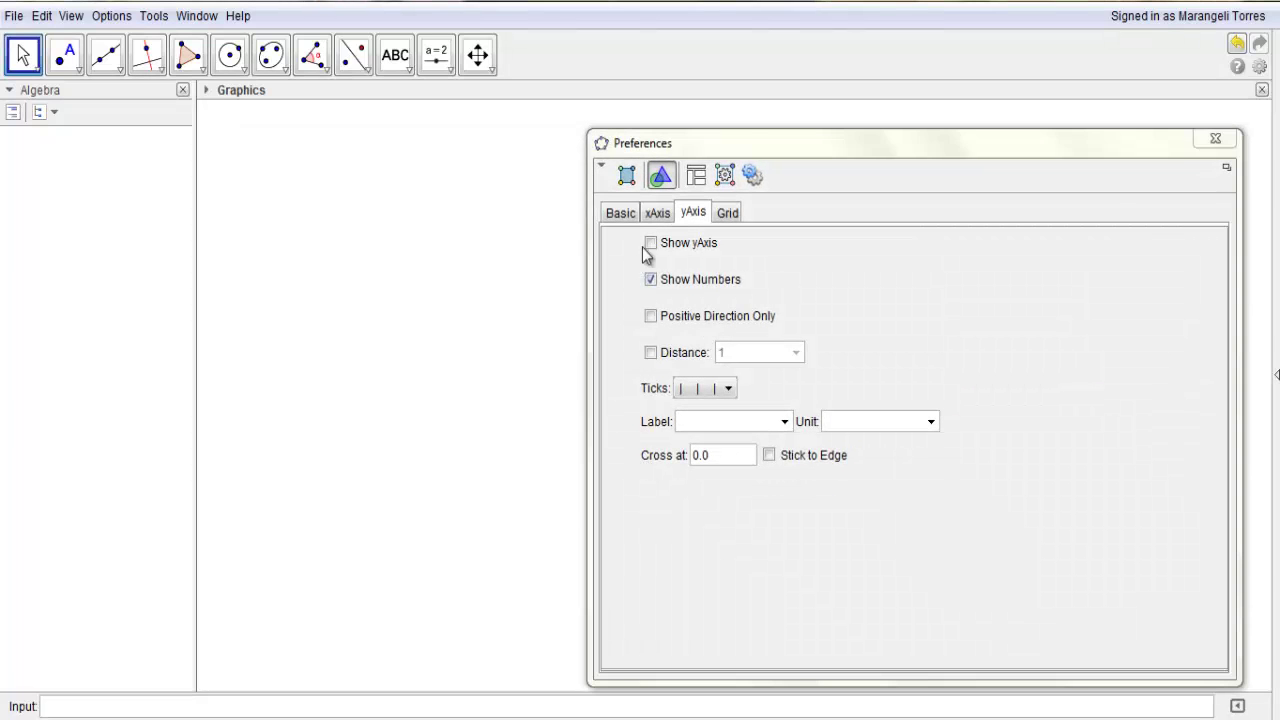
pyautogui.click(657, 215)
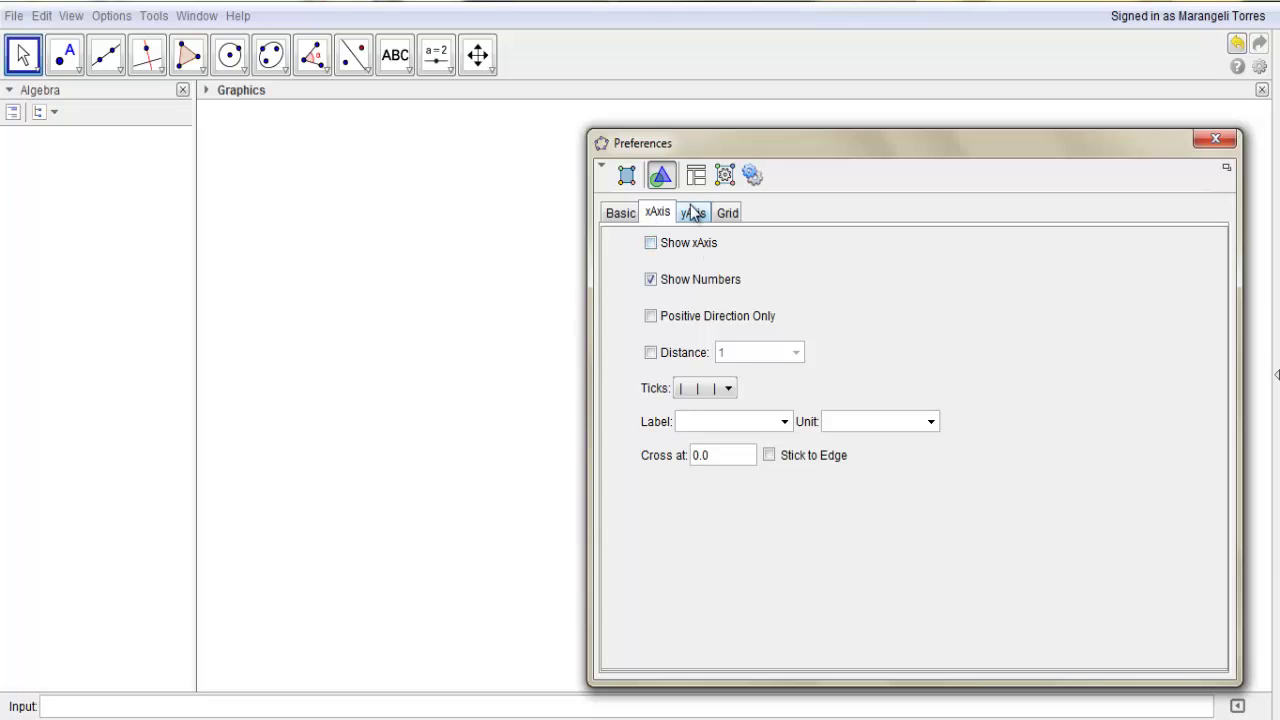
pyautogui.click(693, 212)
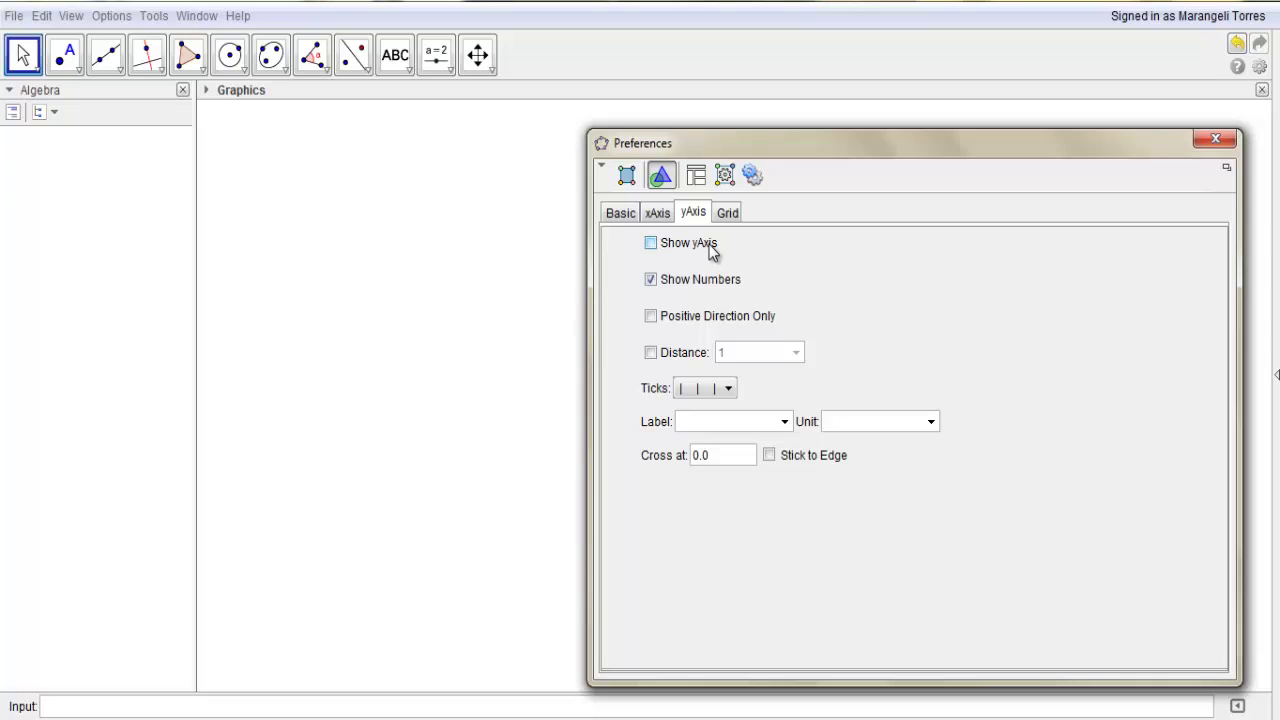
pyautogui.click(1213, 143)
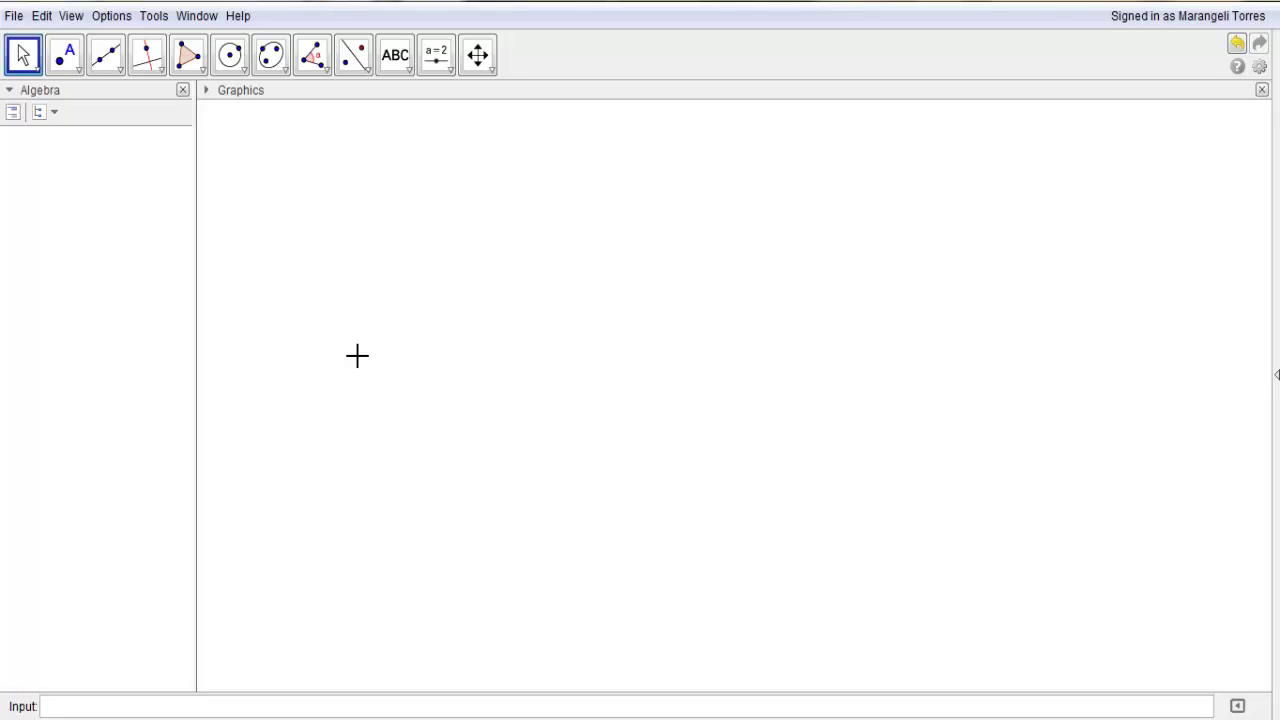
# Step: Draw a horizontal segment AB of given length 7, starting from a new point at about (0.8, -1.4)
pyautogui.click(119, 78)
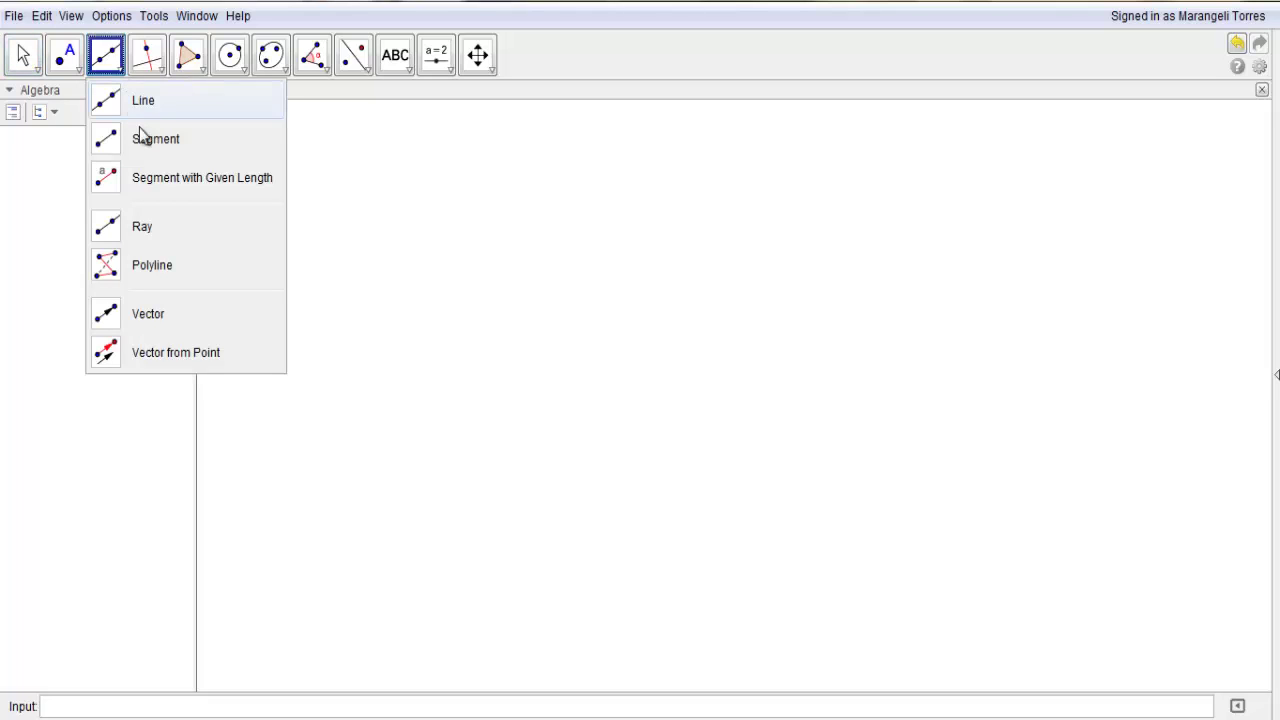
pyautogui.click(256, 179)
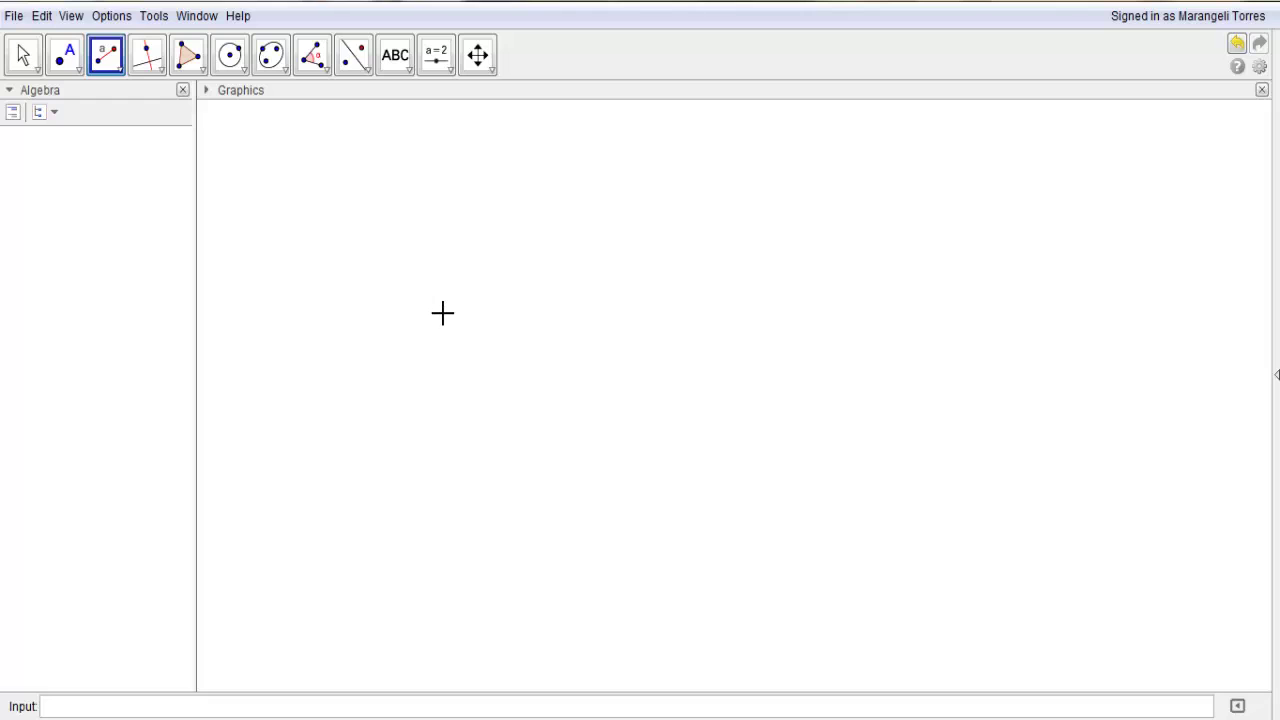
pyautogui.click(436, 490)
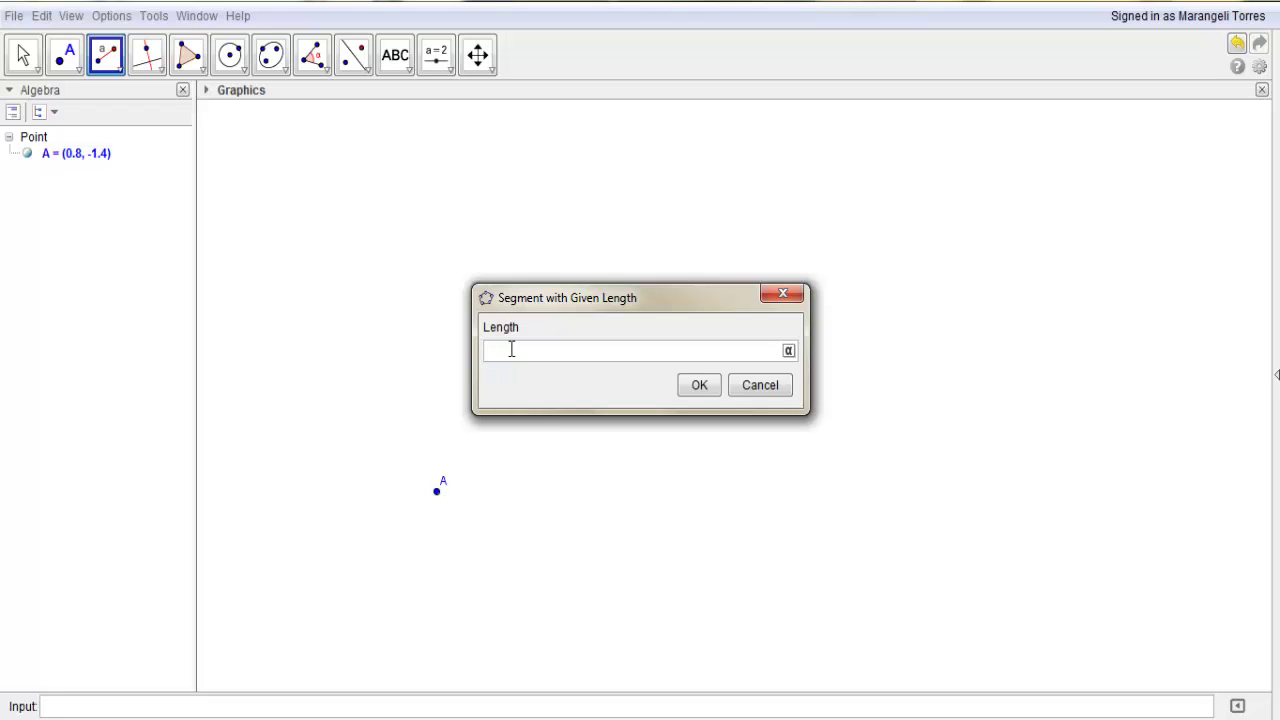
pyautogui.write('7')
pyautogui.click(692, 390)
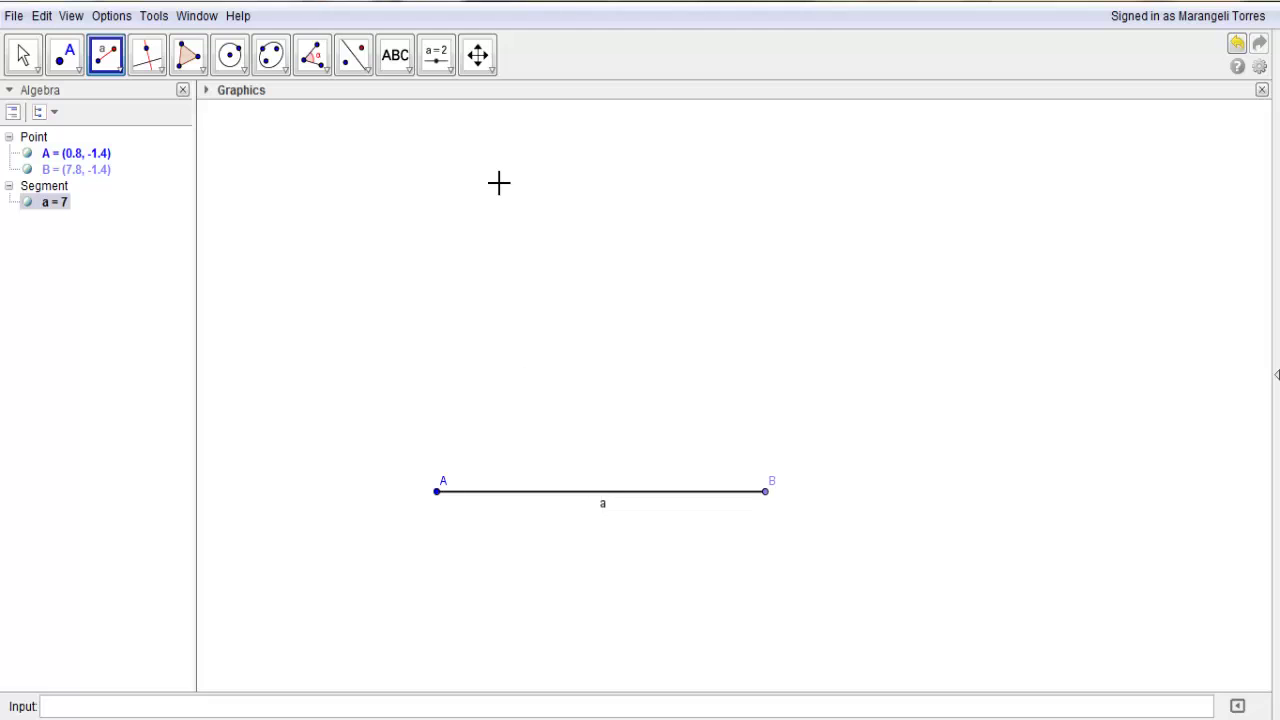
# Step: Display the length of segment AB with the Distance or Length tool
pyautogui.click(312, 58)
pyautogui.click(315, 60)
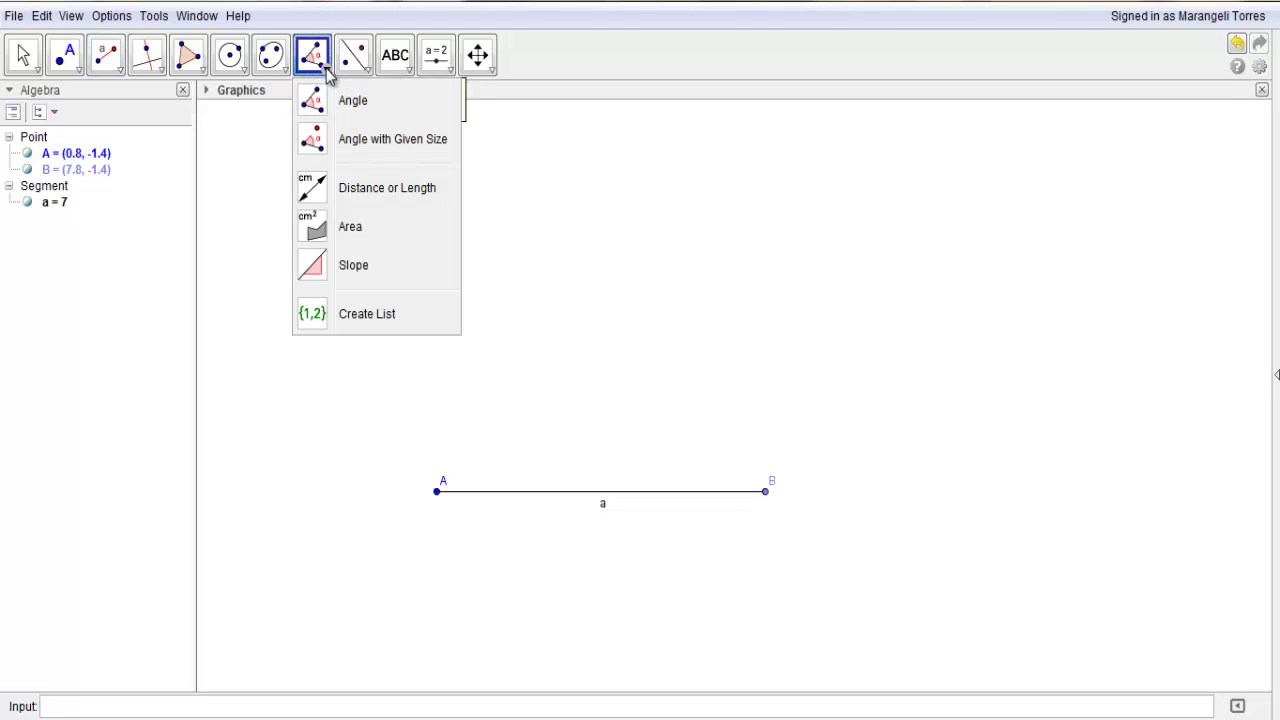
pyautogui.click(362, 192)
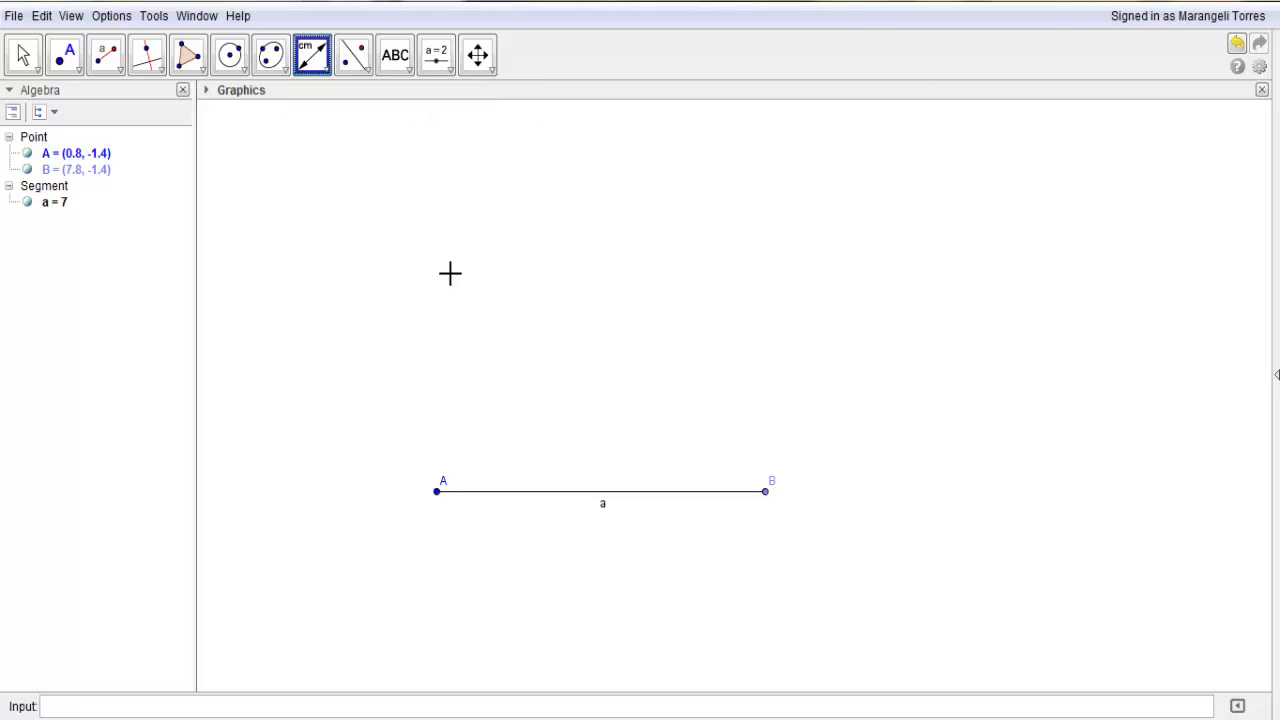
pyautogui.click(536, 491)
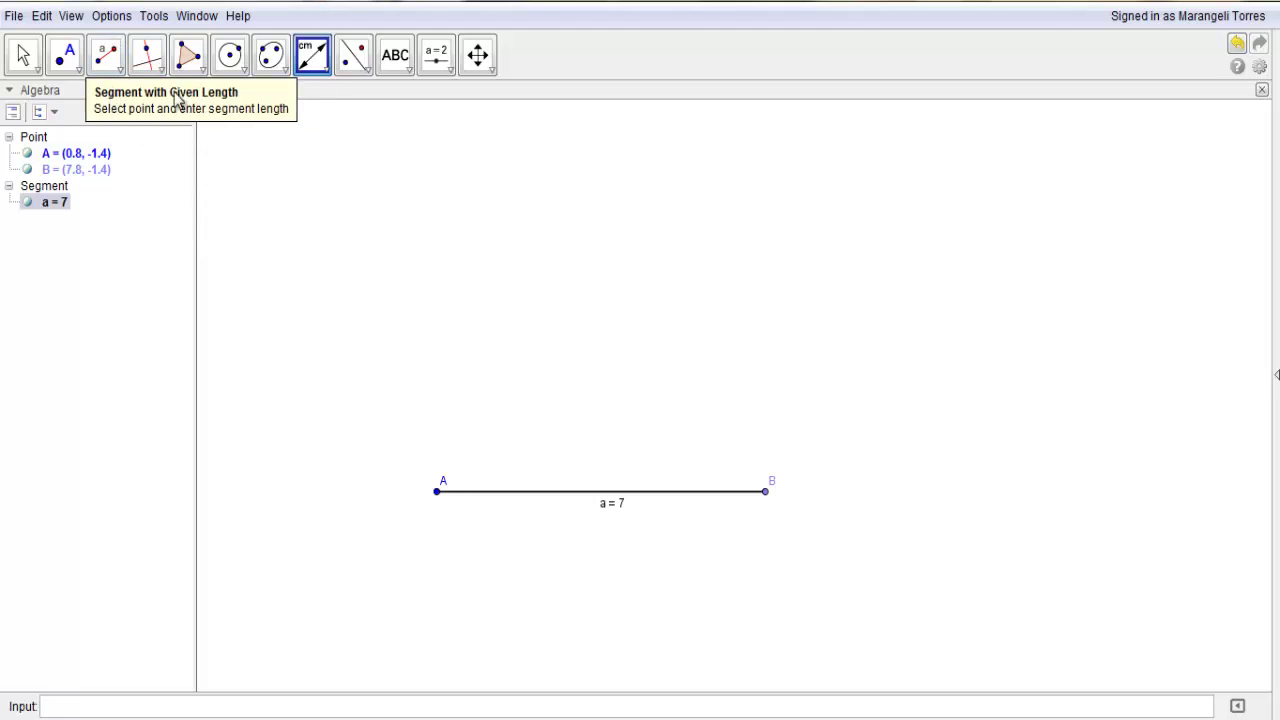
# Step: Create a second segment with given length 7 starting from point A
pyautogui.click(109, 62)
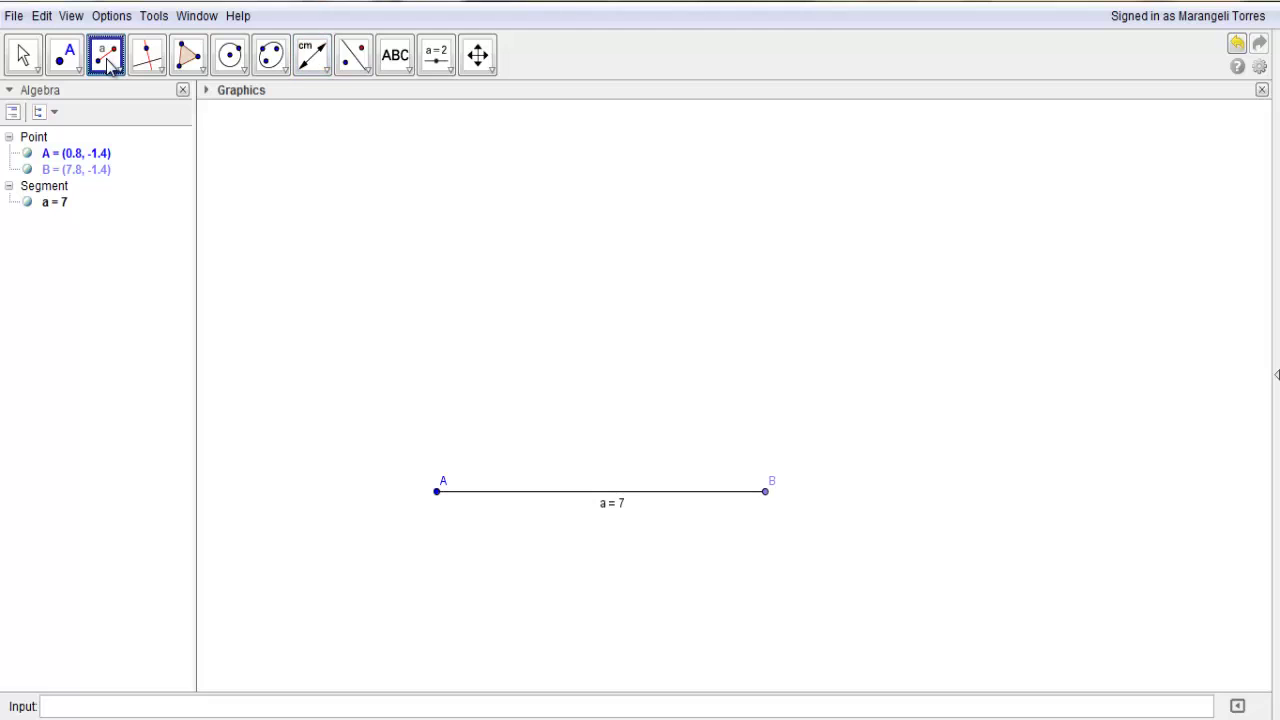
pyautogui.click(109, 62)
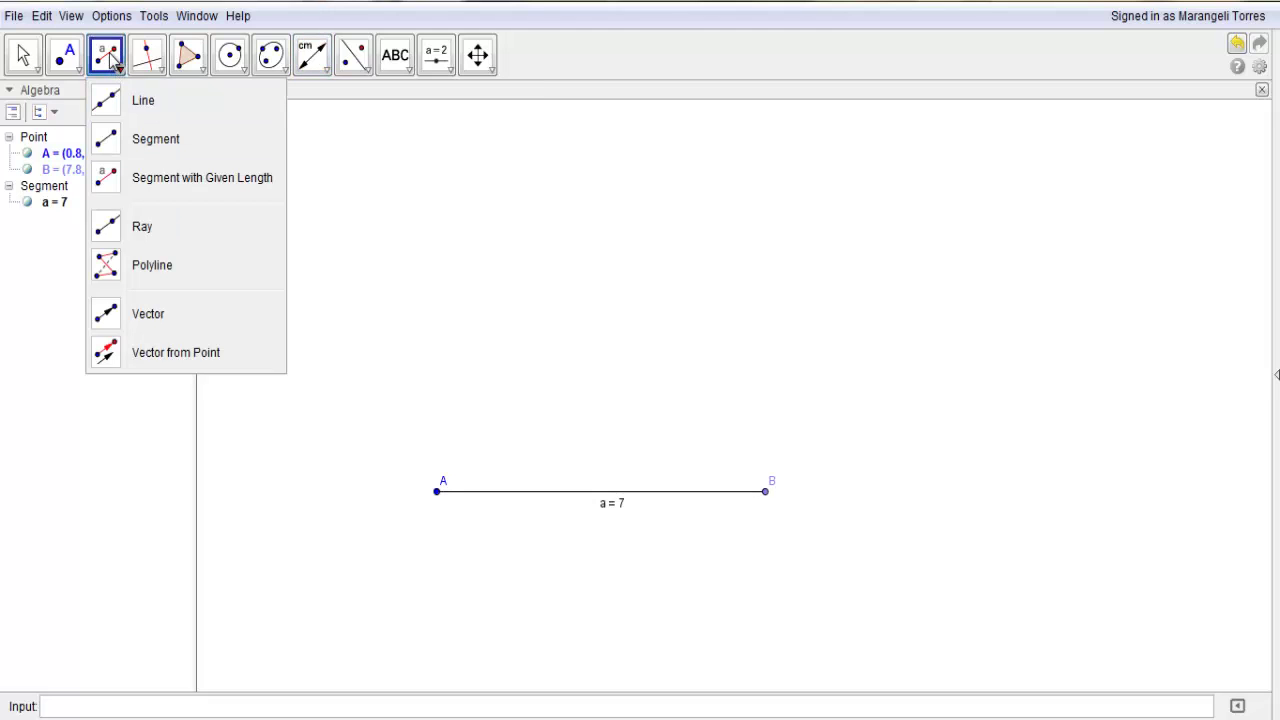
pyautogui.click(108, 61)
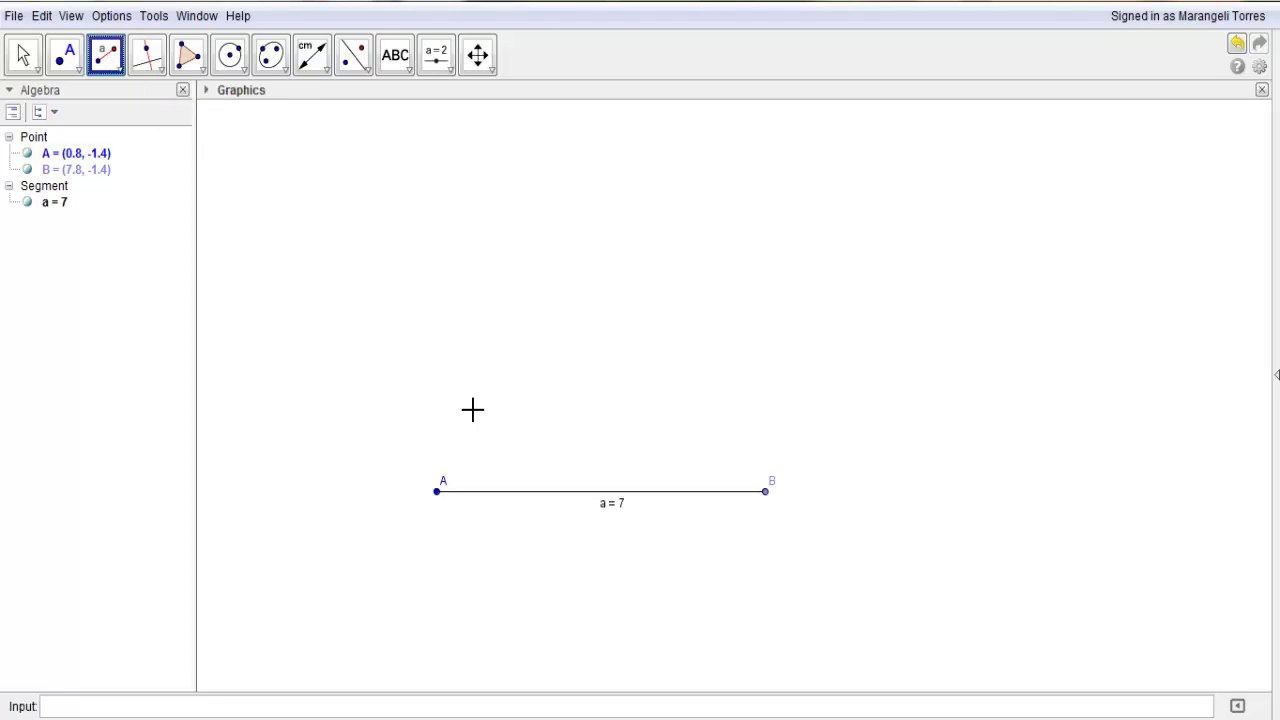
pyautogui.click(437, 491)
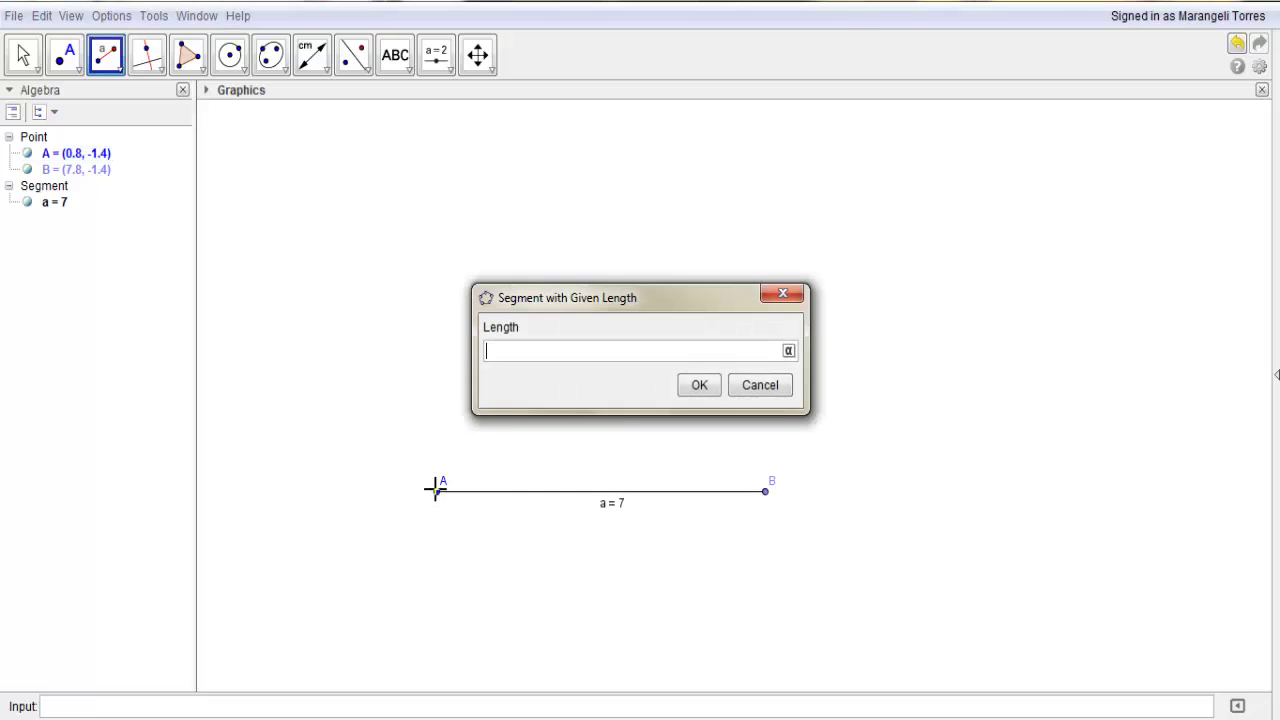
pyautogui.write('7')
pyautogui.click(693, 386)
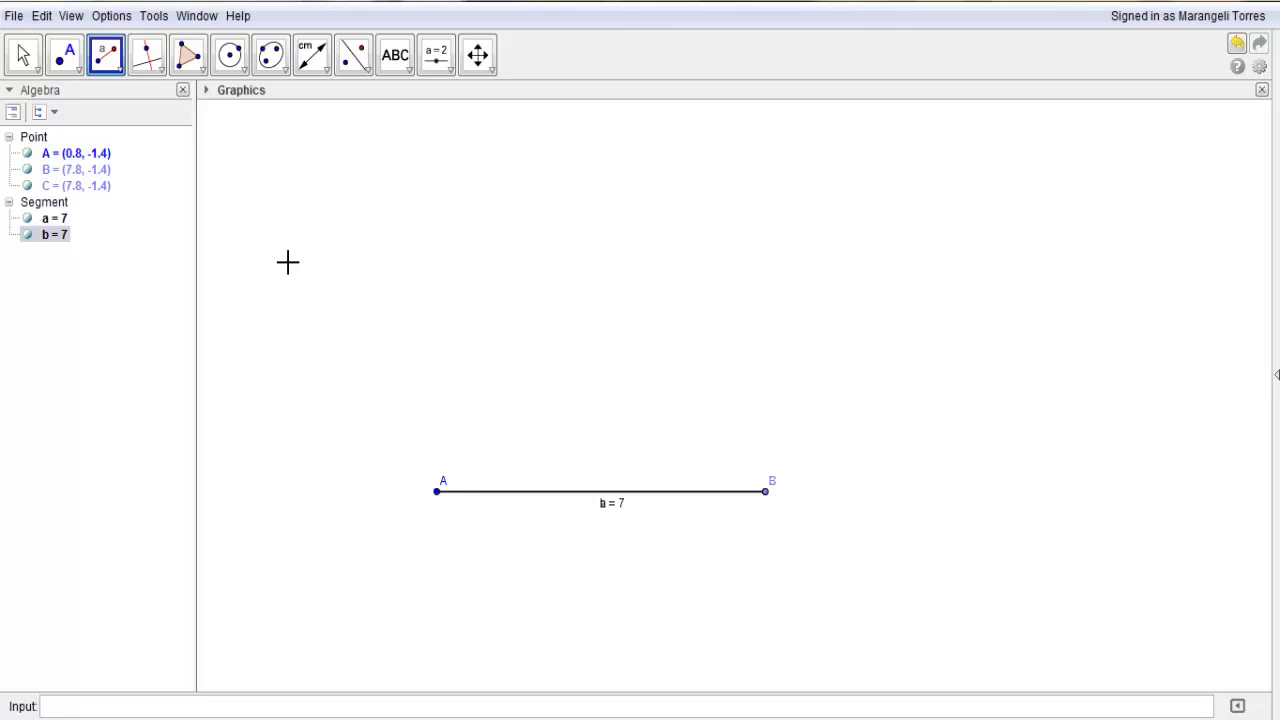
# Step: Swing the second segment's endpoint C up around A to about (3.7, 4.97), forming an acute angle with AB
pyautogui.click(24, 60)
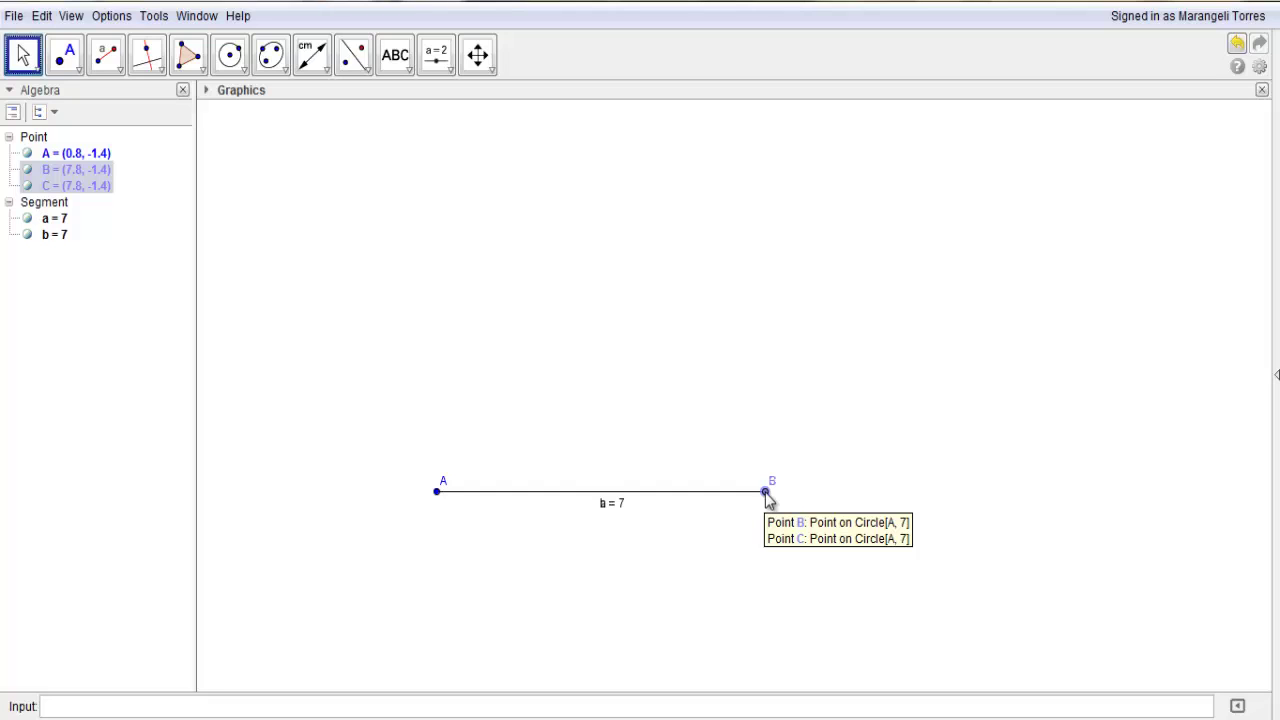
pyautogui.moveTo(766, 500); pyautogui.dragTo(440, 411)
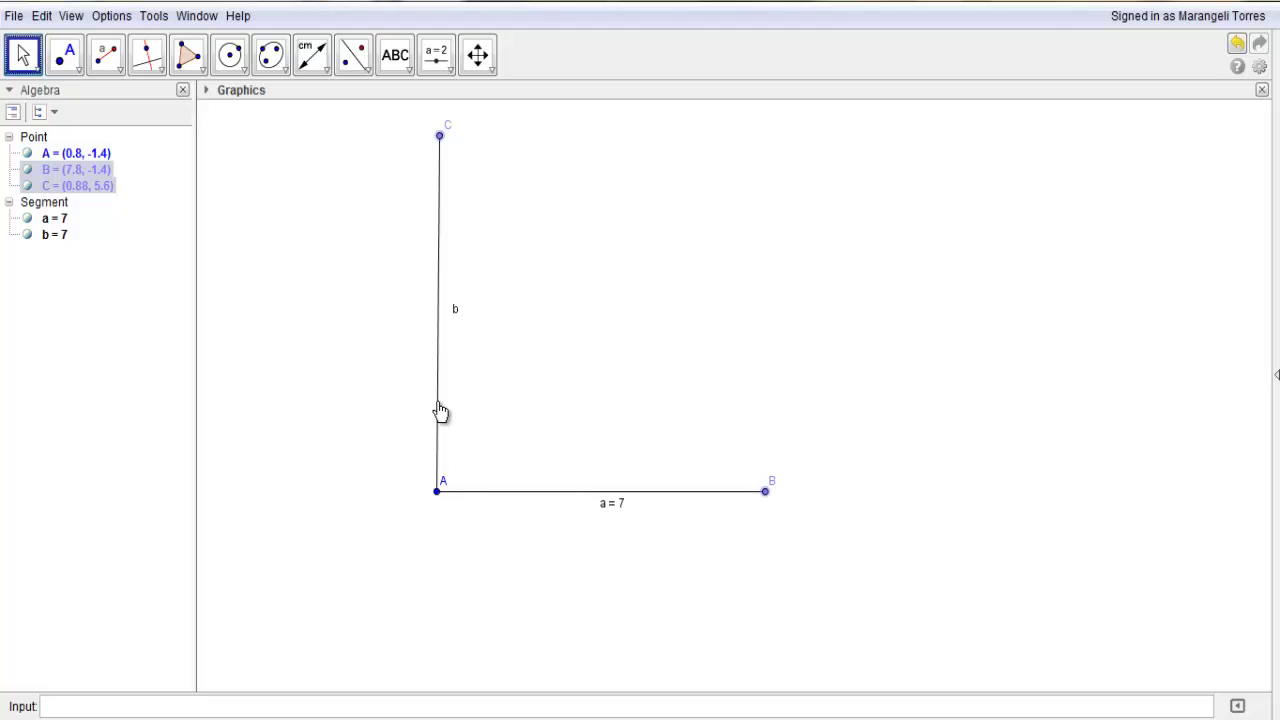
pyautogui.moveTo(440, 411); pyautogui.dragTo(467, 435)
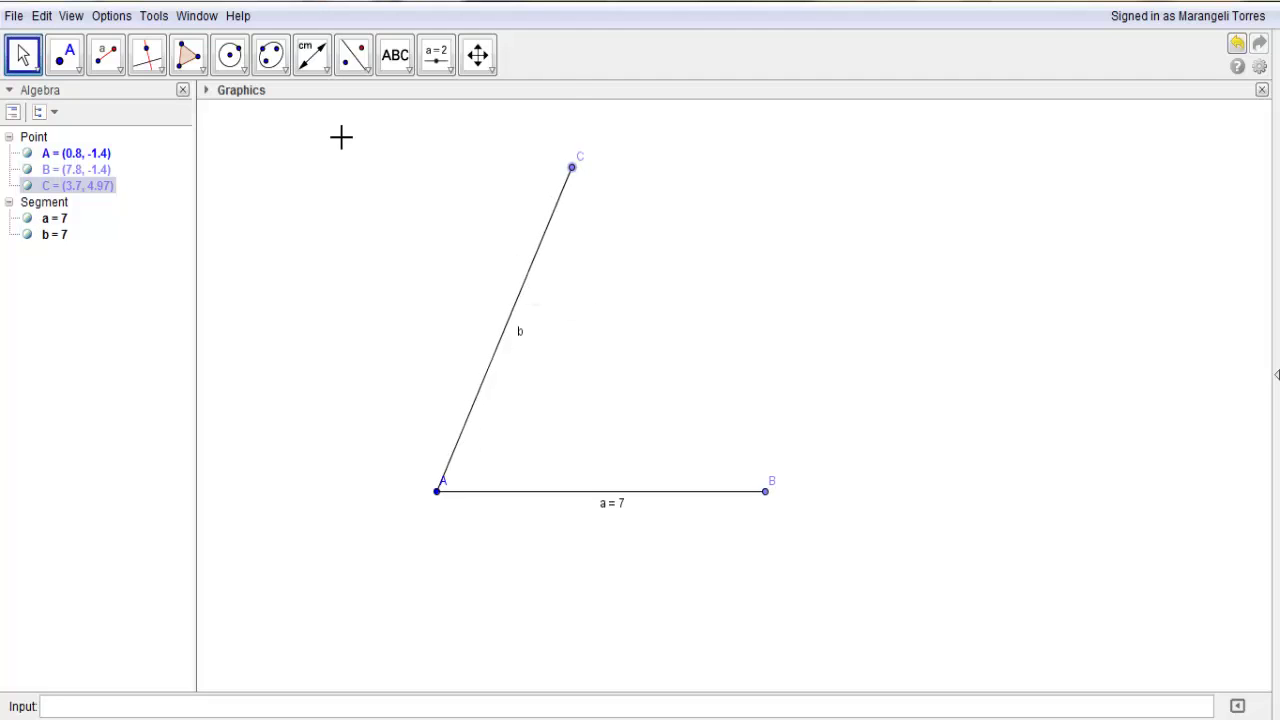
# Step: Display the length of segment AC and move its label to the outer side of the segment
pyautogui.click(318, 64)
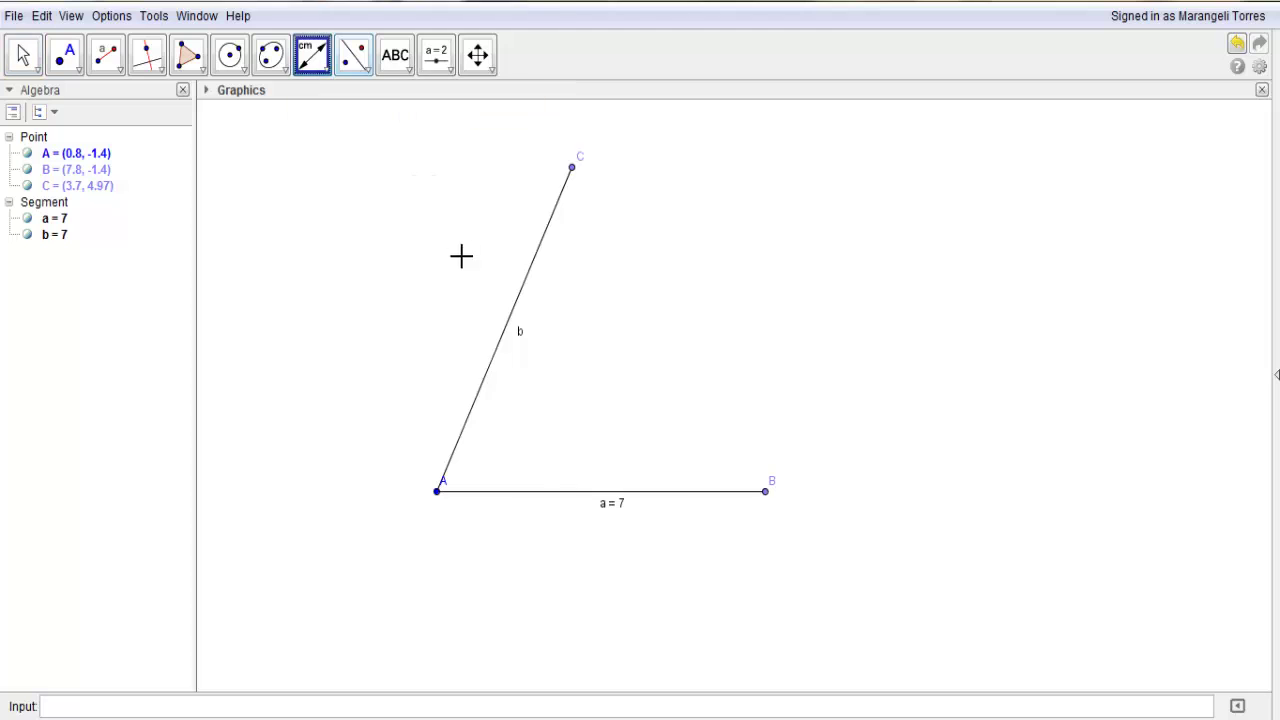
pyautogui.click(504, 329)
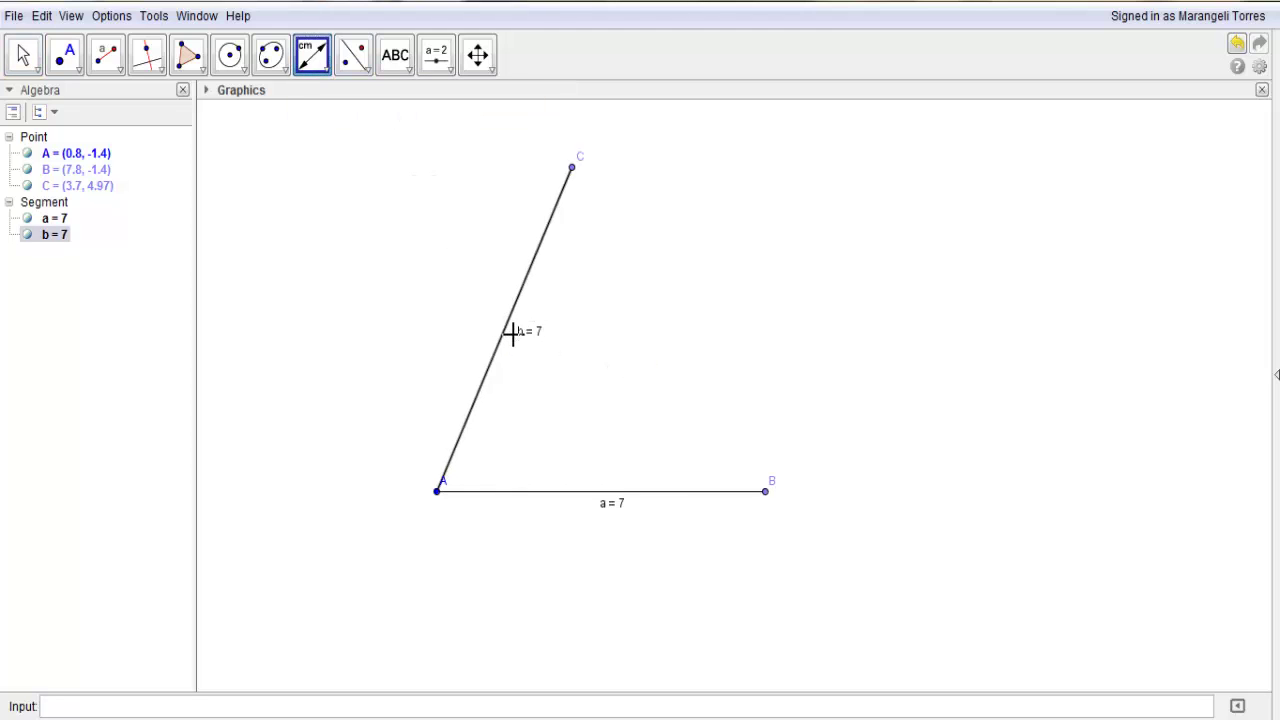
pyautogui.click(23, 57)
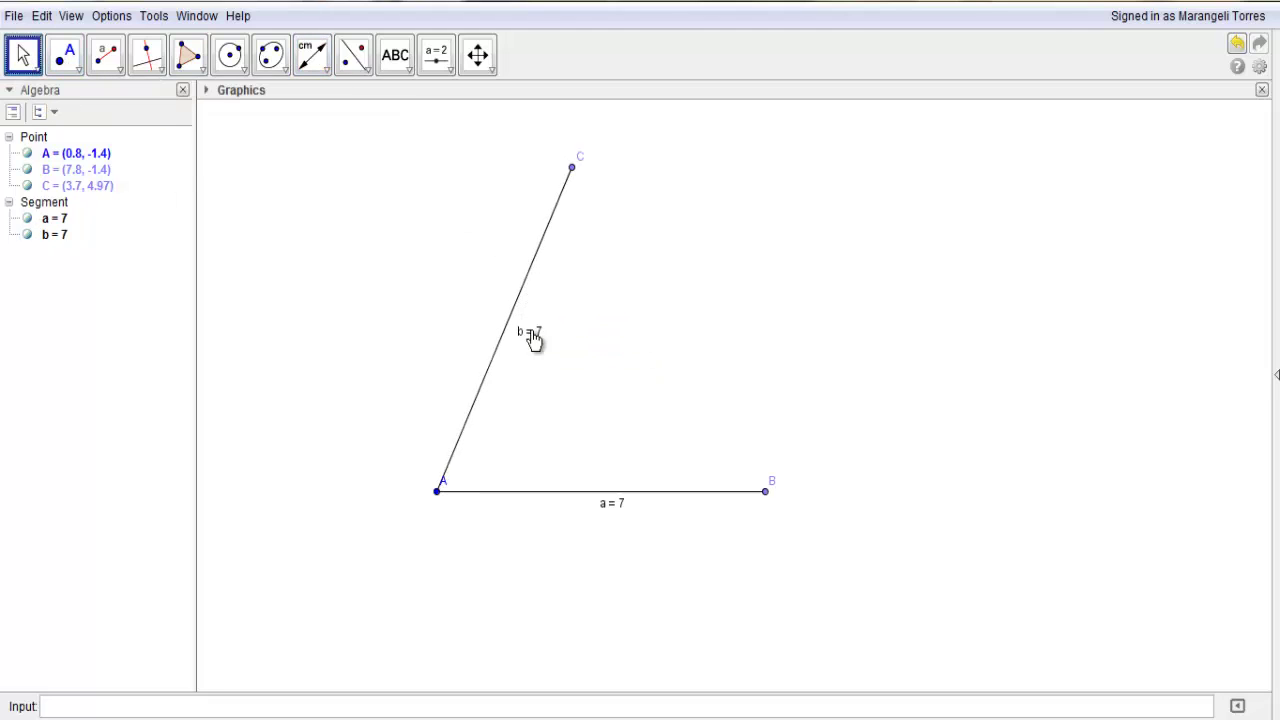
pyautogui.moveTo(531, 330); pyautogui.dragTo(481, 315)
# Step: Construct a line through point C parallel to segment AB
pyautogui.click(163, 74)
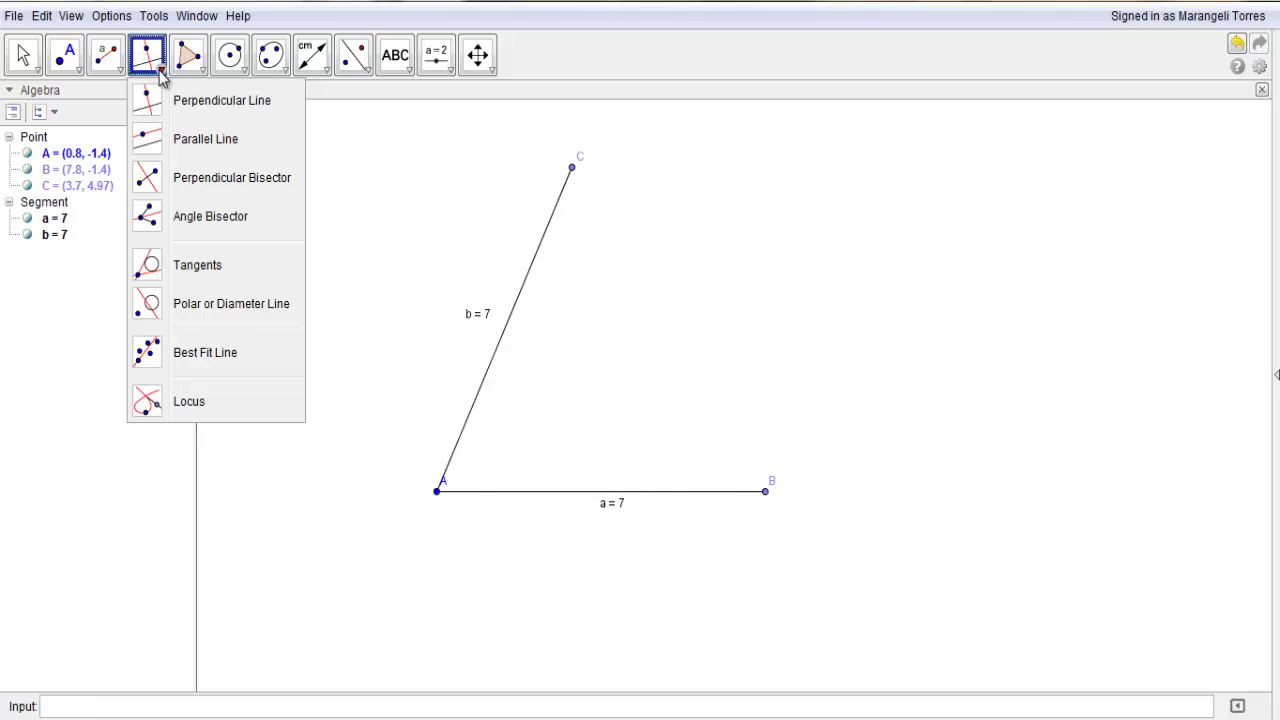
pyautogui.click(192, 142)
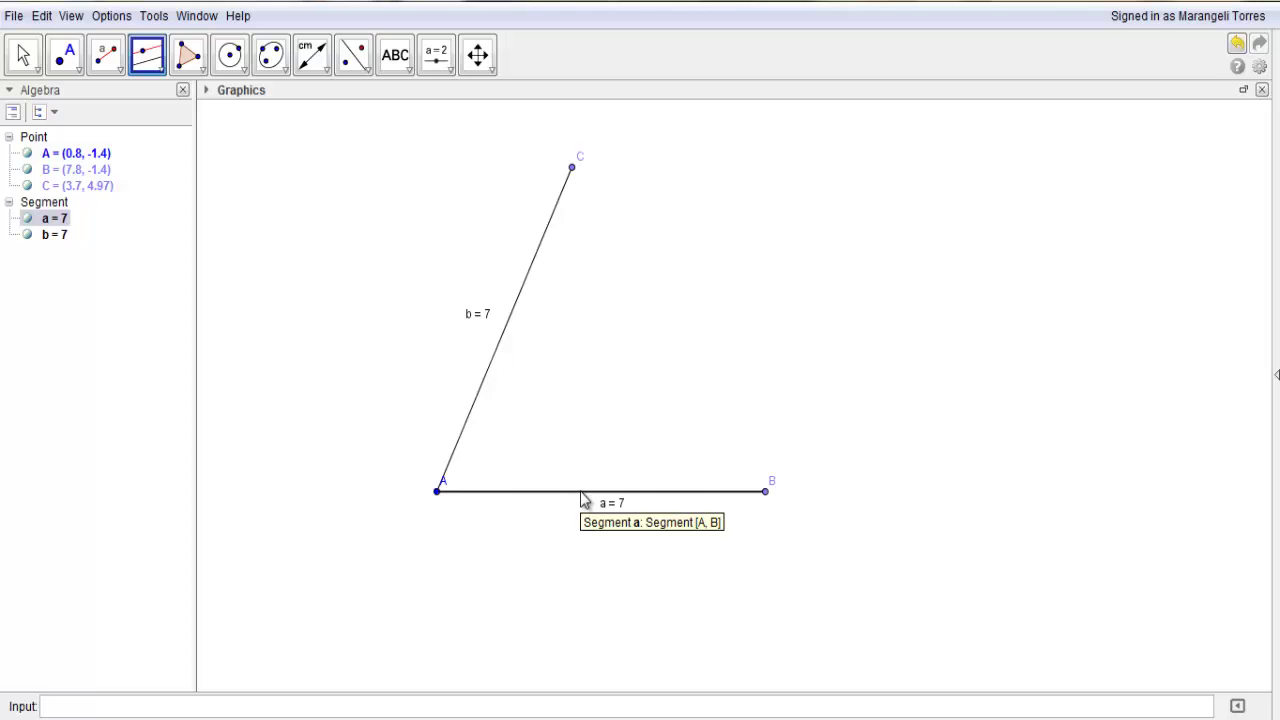
pyautogui.click(581, 492)
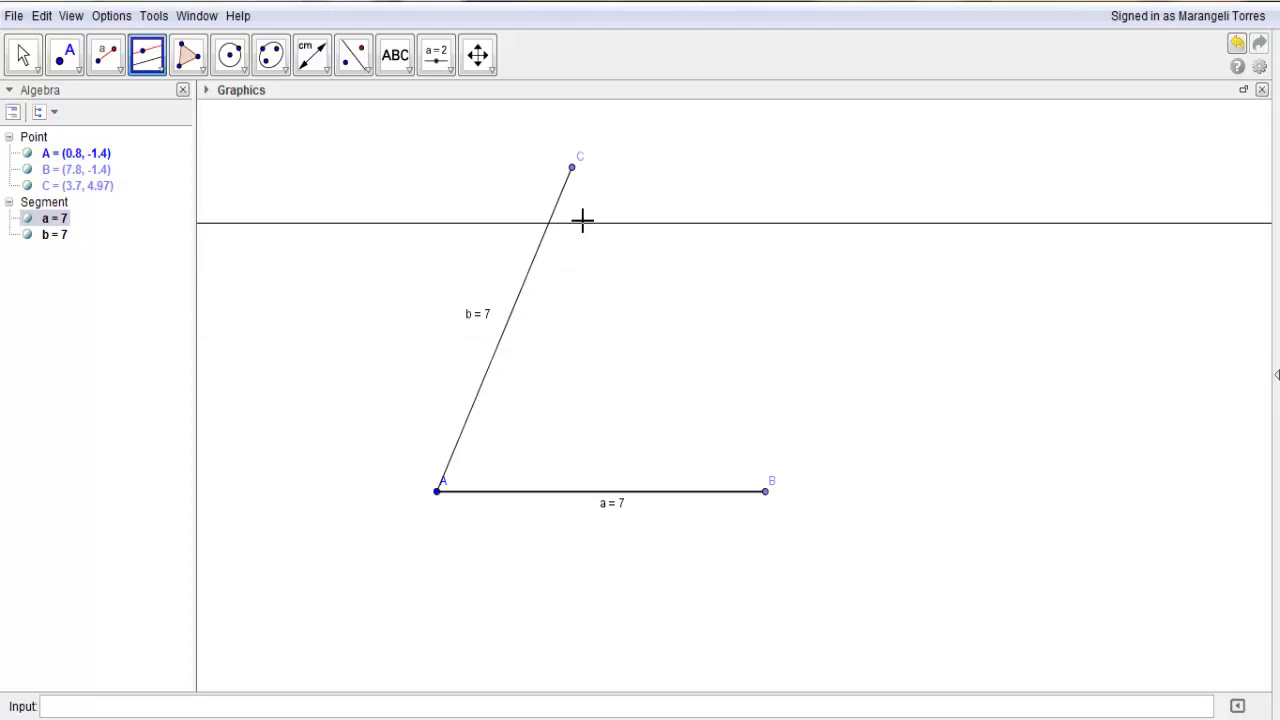
pyautogui.click(573, 168)
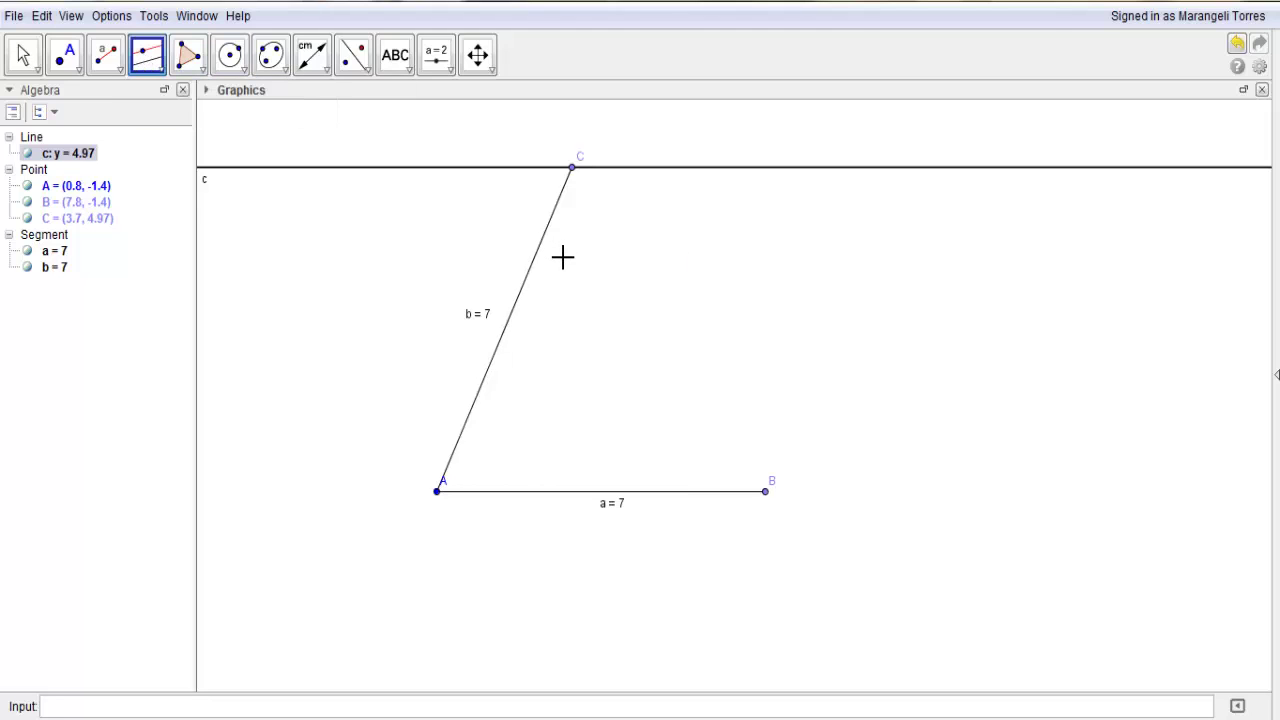
# Step: Construct a line through point B parallel to segment AC, and shift the A and B labels clear of the lines
pyautogui.click(527, 272)
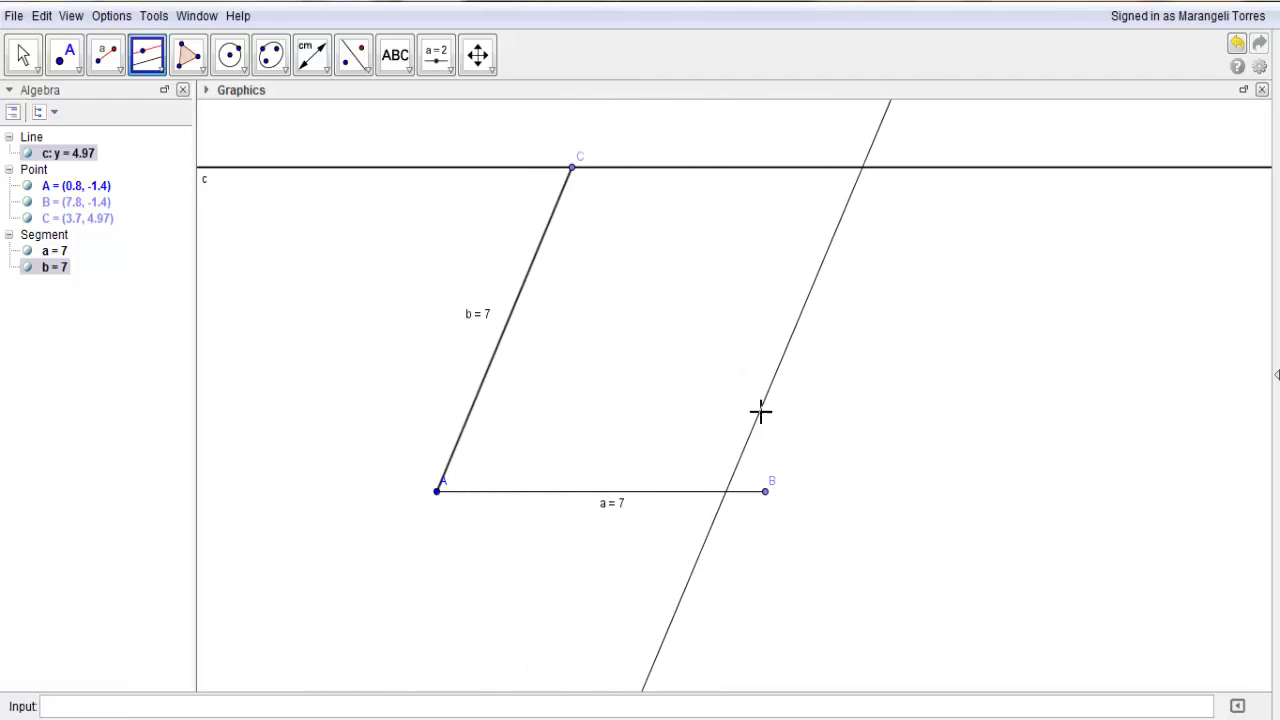
pyautogui.click(766, 492)
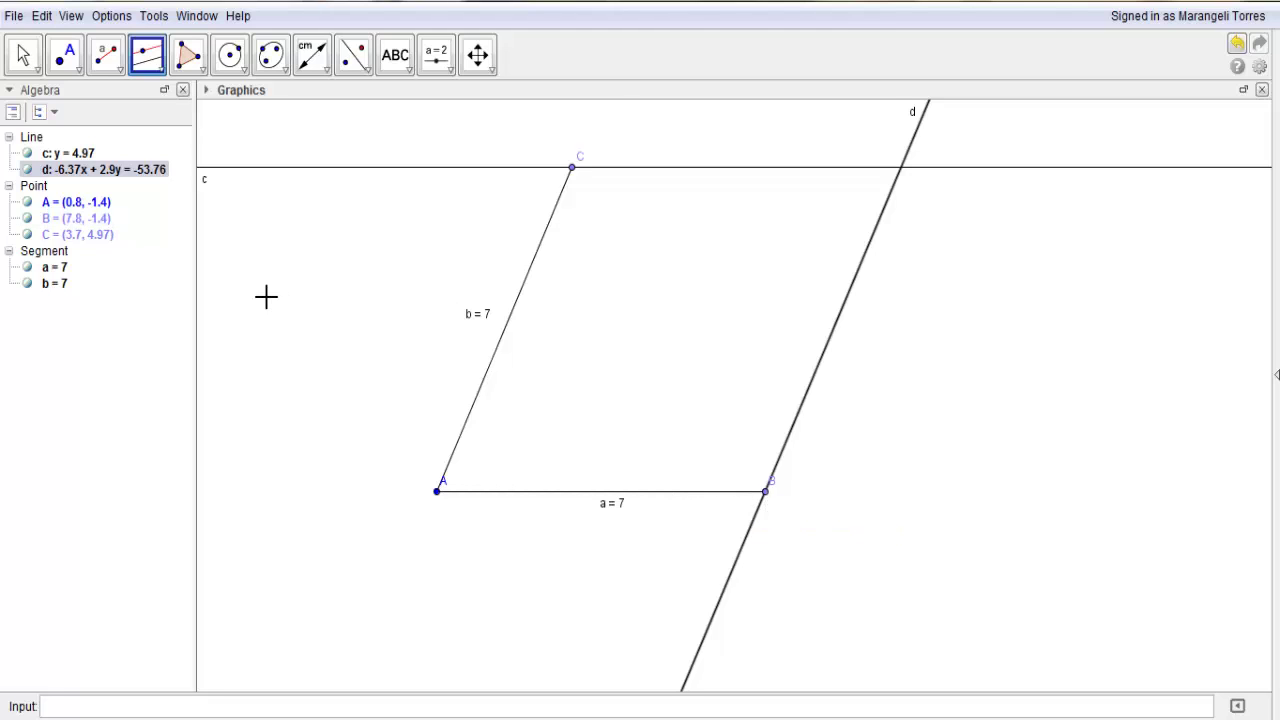
pyautogui.click(23, 58)
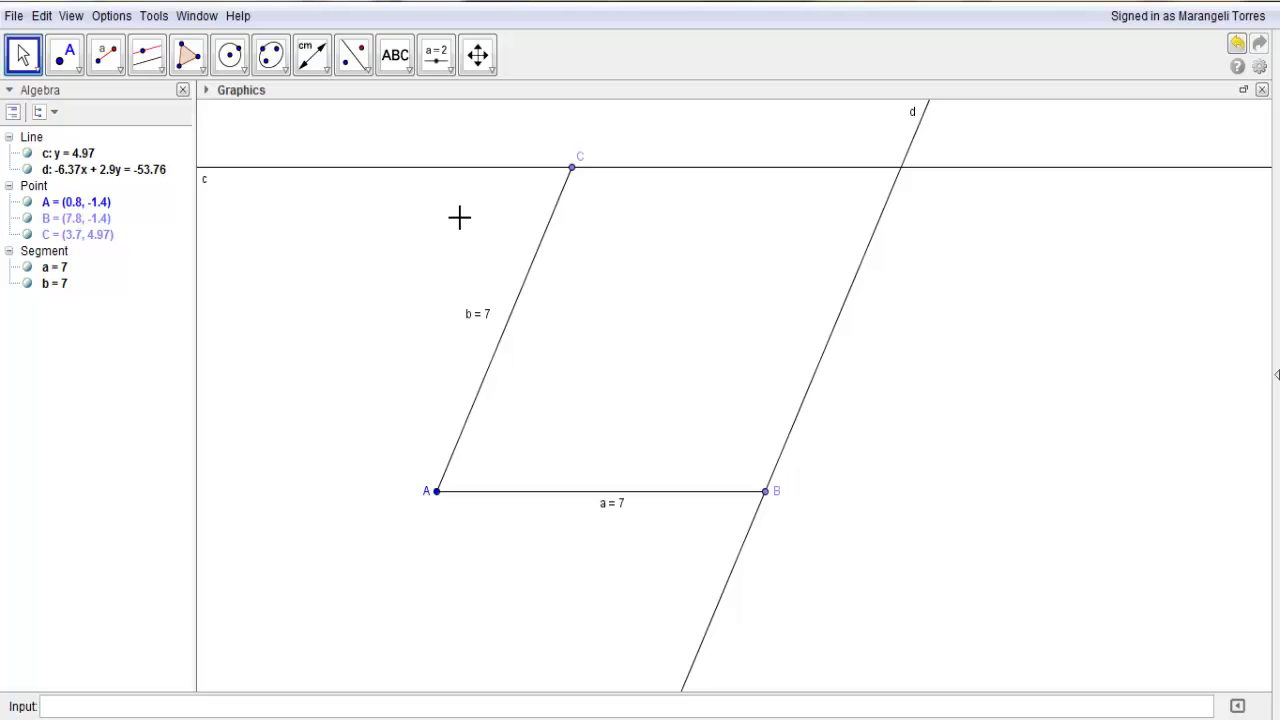
# Step: Mark the intersection point of lines c and d, and move its label below the point
pyautogui.click(79, 70)
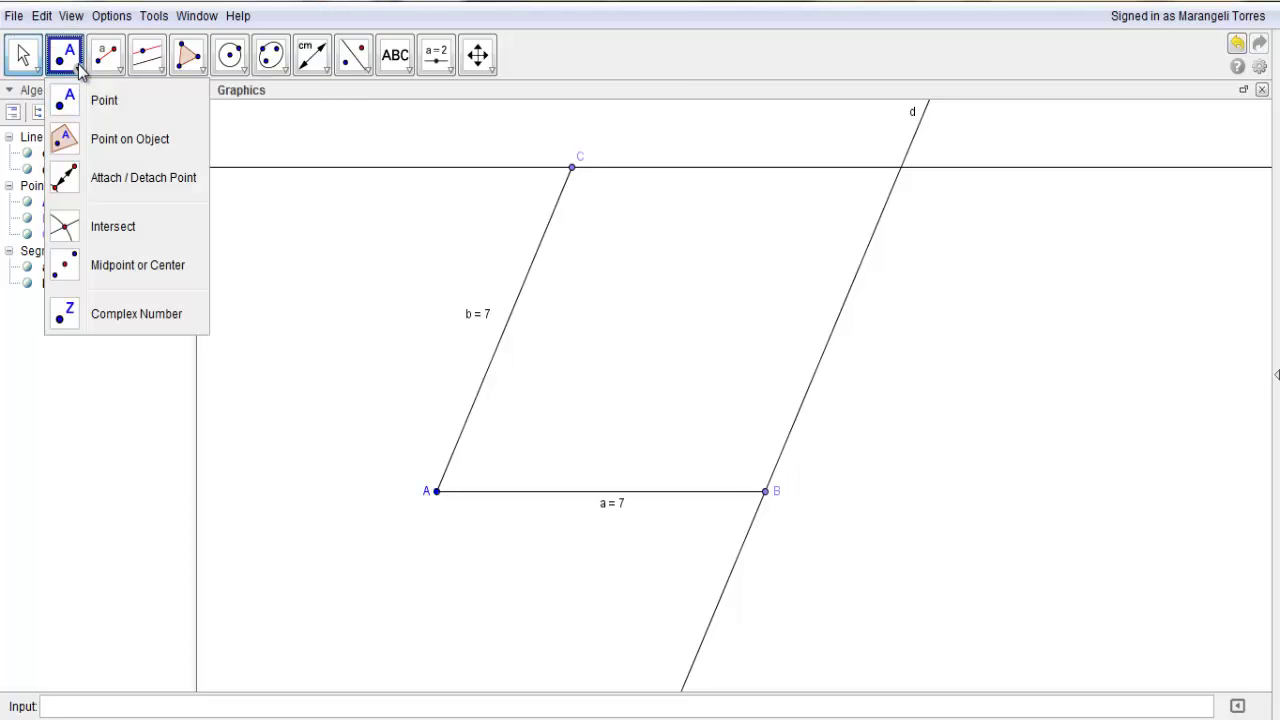
pyautogui.click(113, 227)
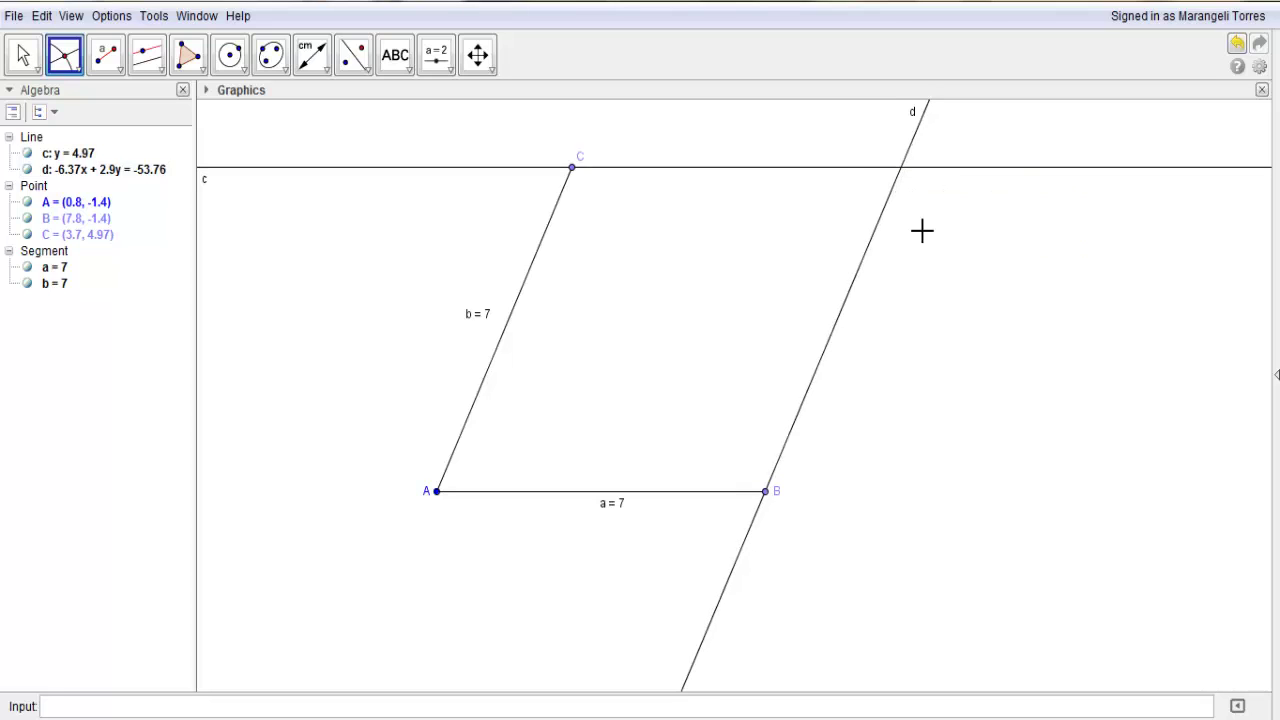
pyautogui.click(824, 168)
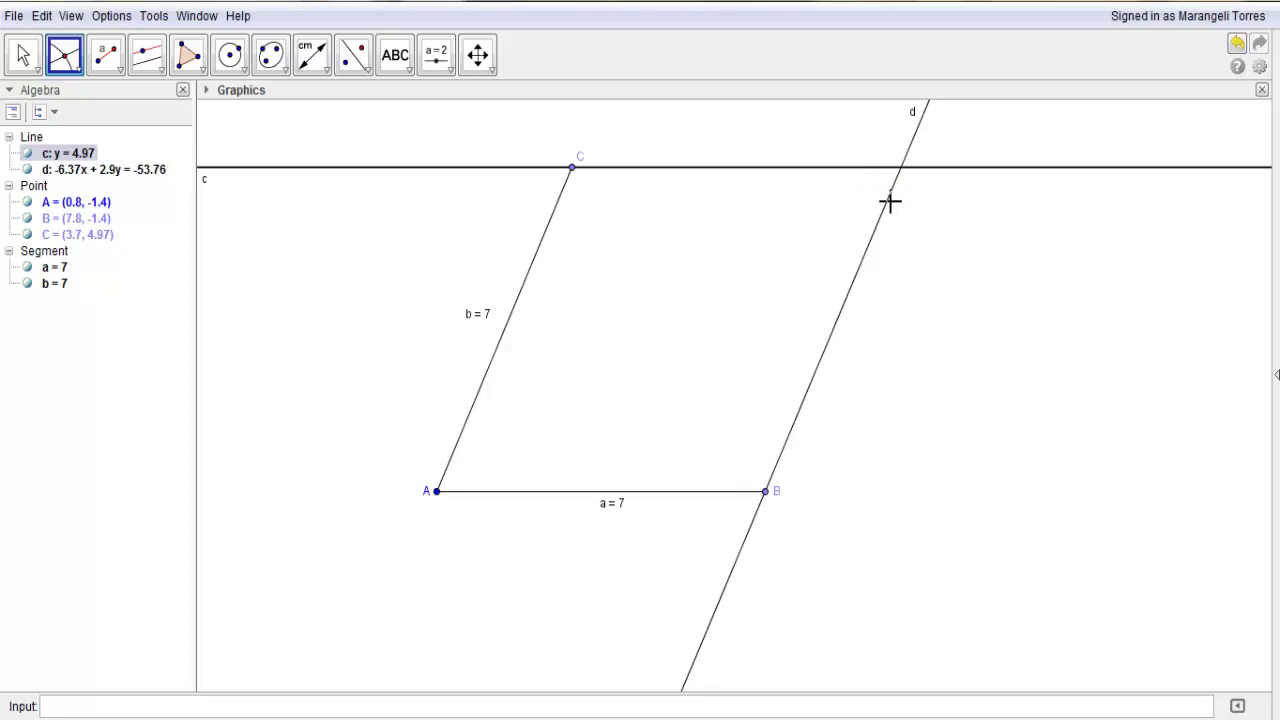
pyautogui.click(885, 203)
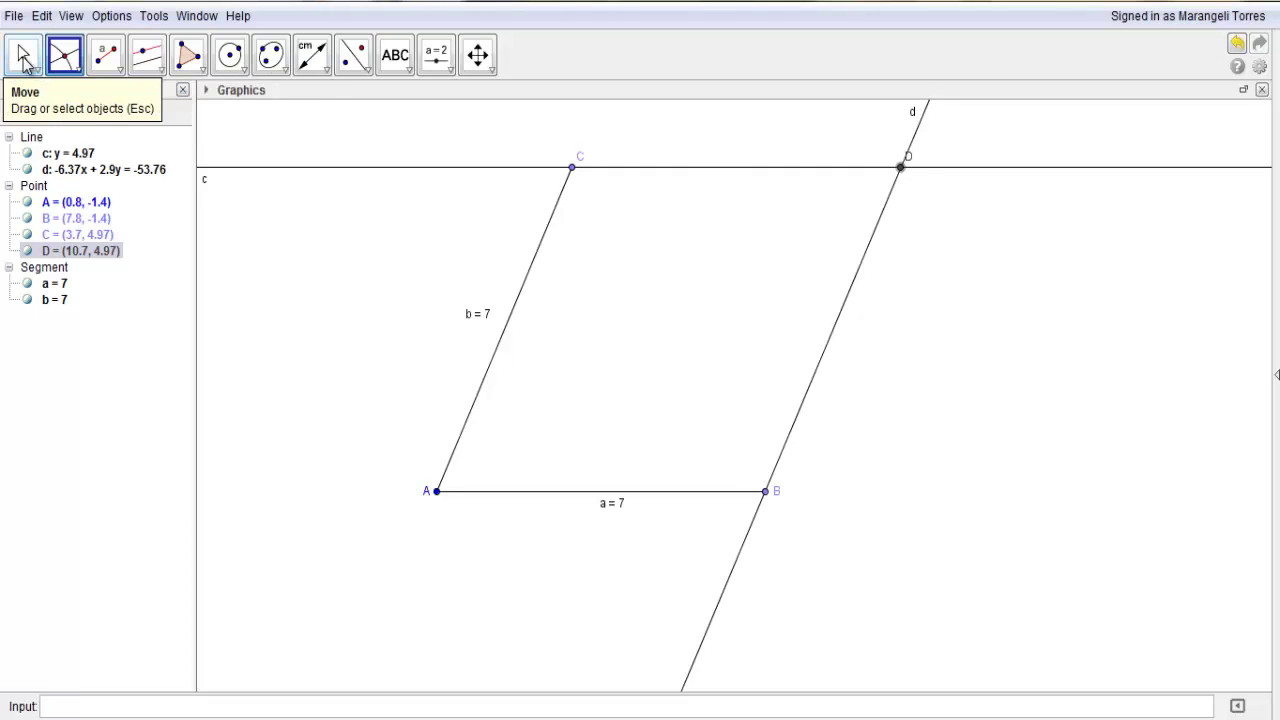
pyautogui.click(24, 58)
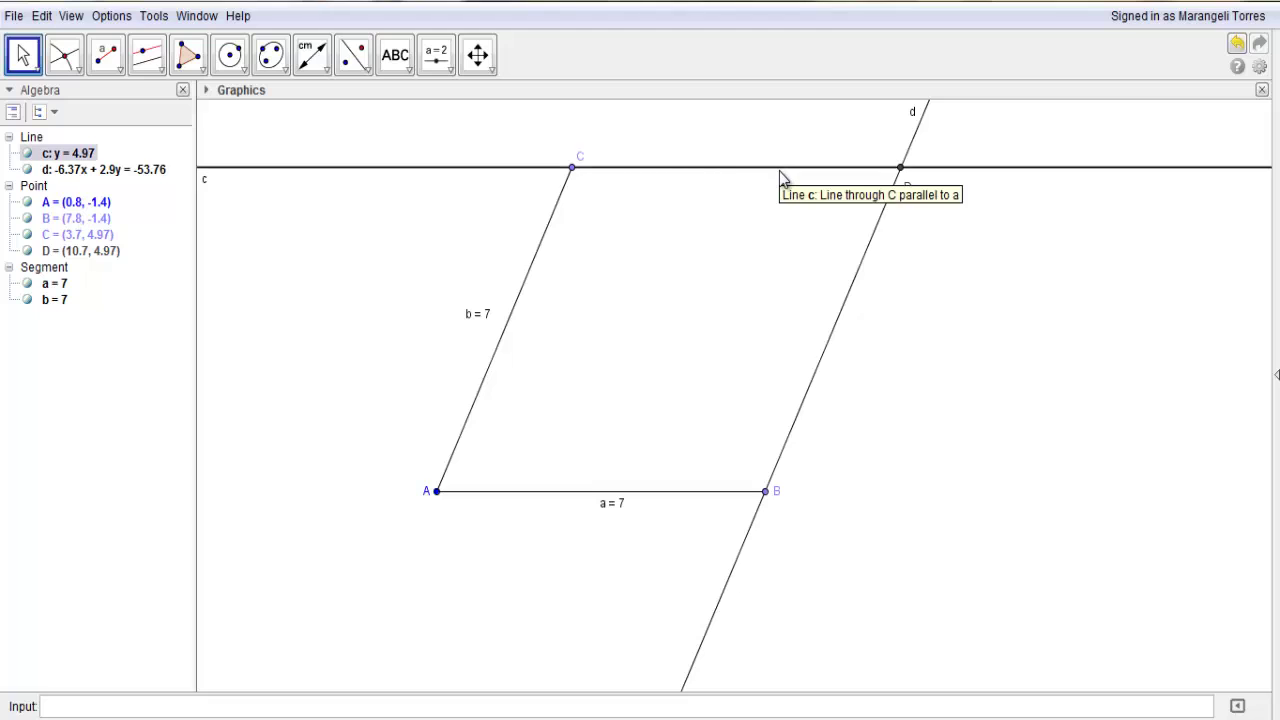
# Step: Hide the construction lines c and d, keeping their intersection point visible
pyautogui.click(479, 57)
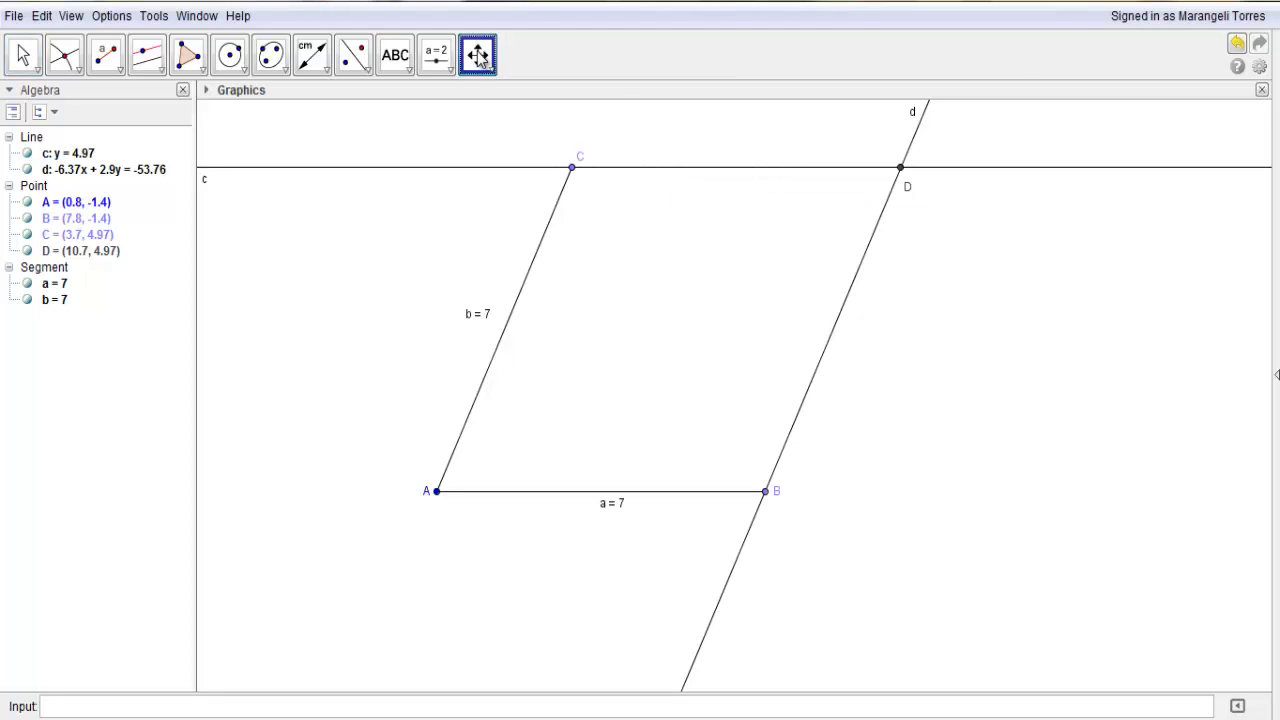
pyautogui.click(489, 68)
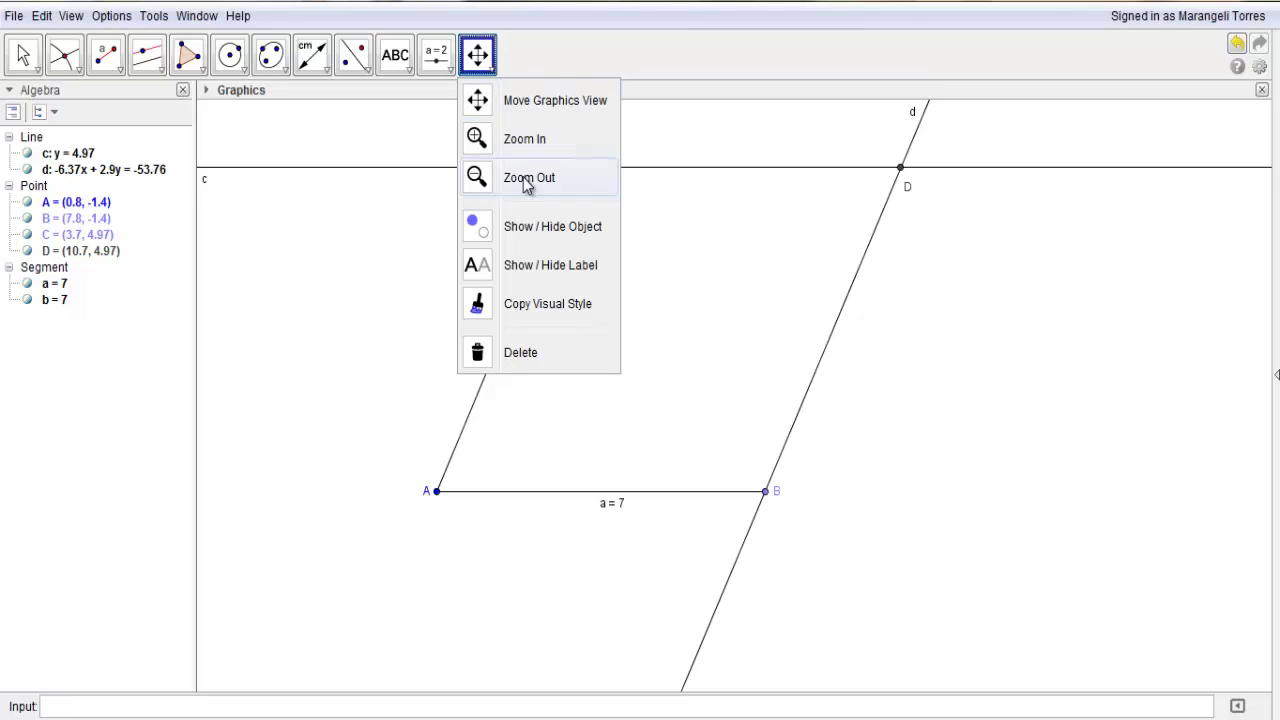
pyautogui.click(533, 228)
pyautogui.click(652, 170)
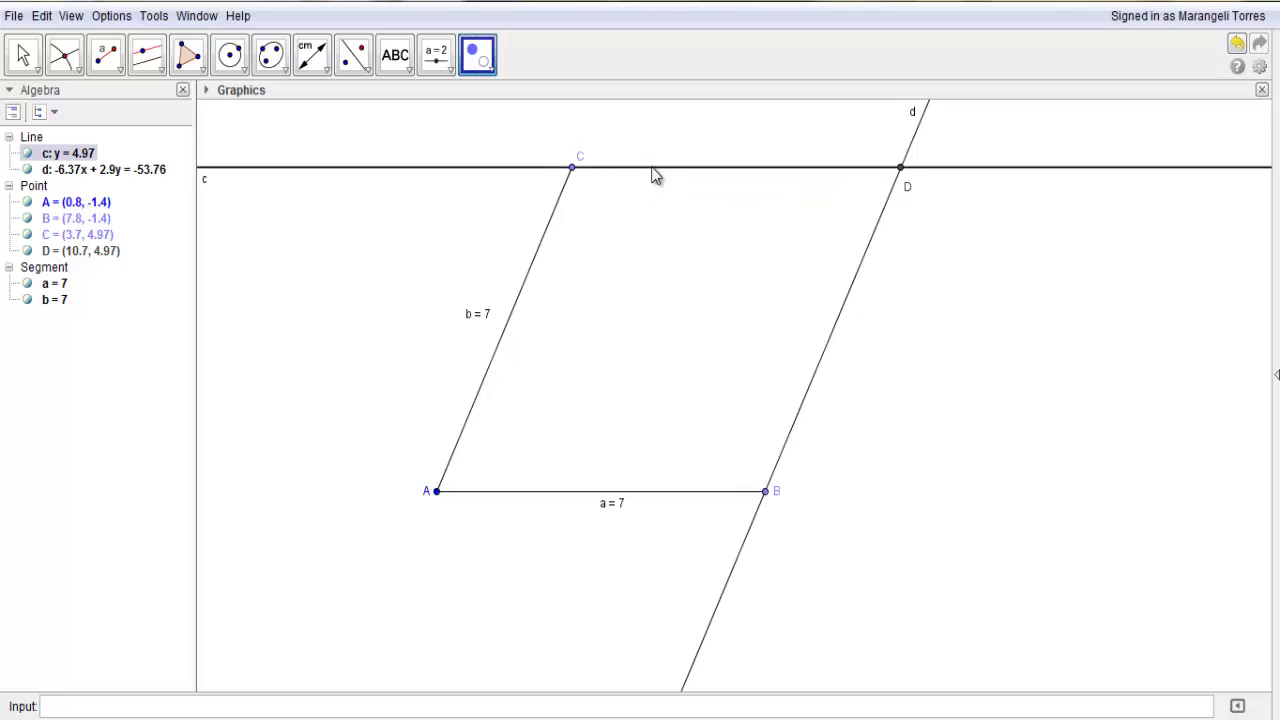
pyautogui.click(872, 244)
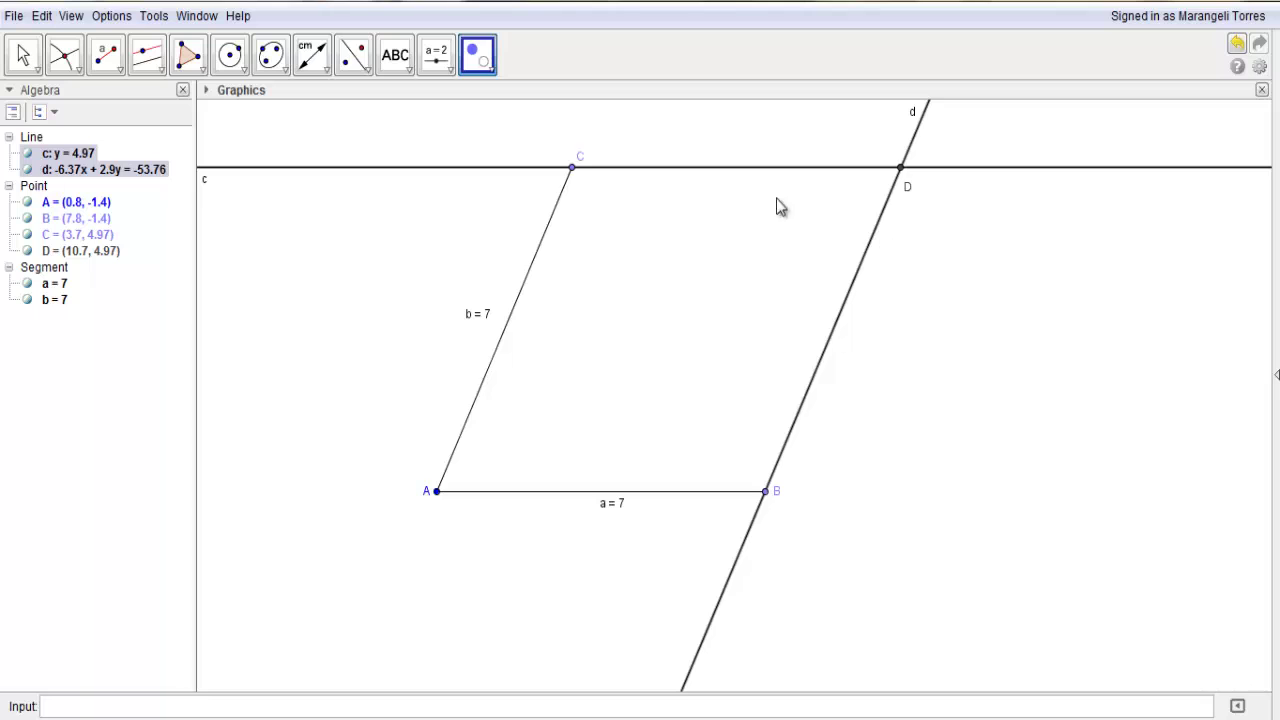
pyautogui.click(24, 58)
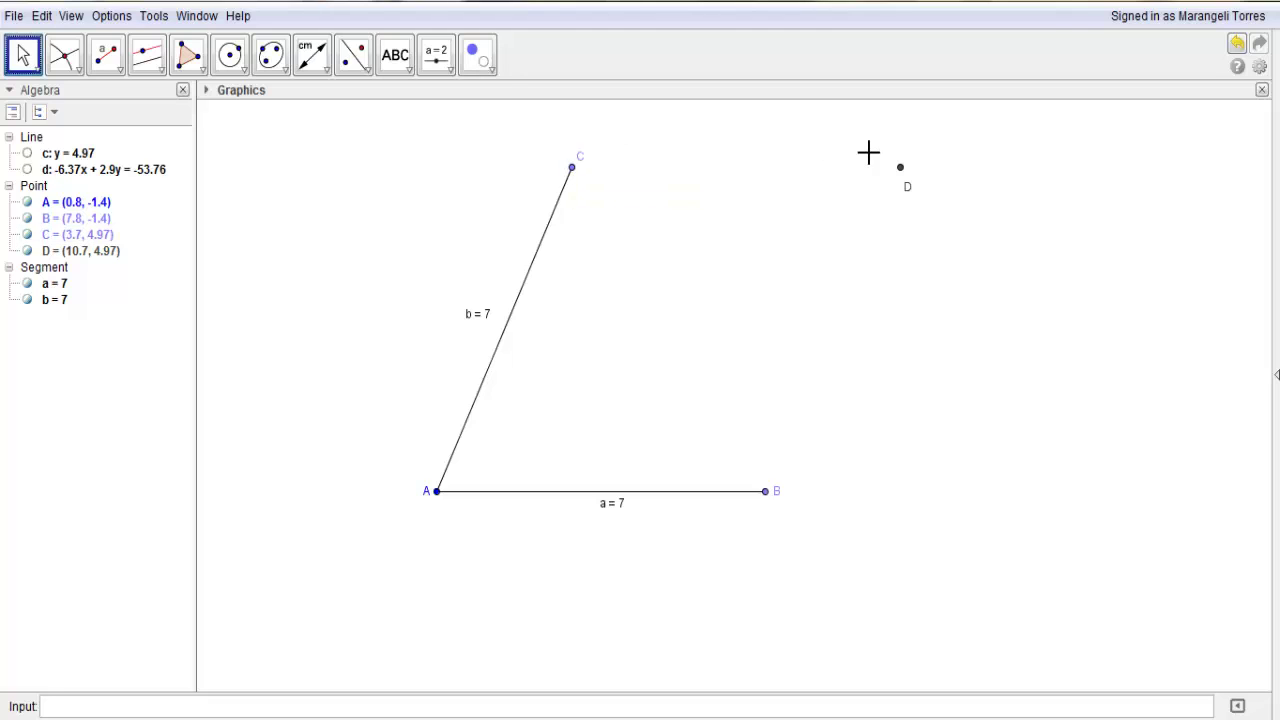
# Step: Draw the two remaining sides of the rhombus as segments from C to D and from D to B
pyautogui.click(111, 68)
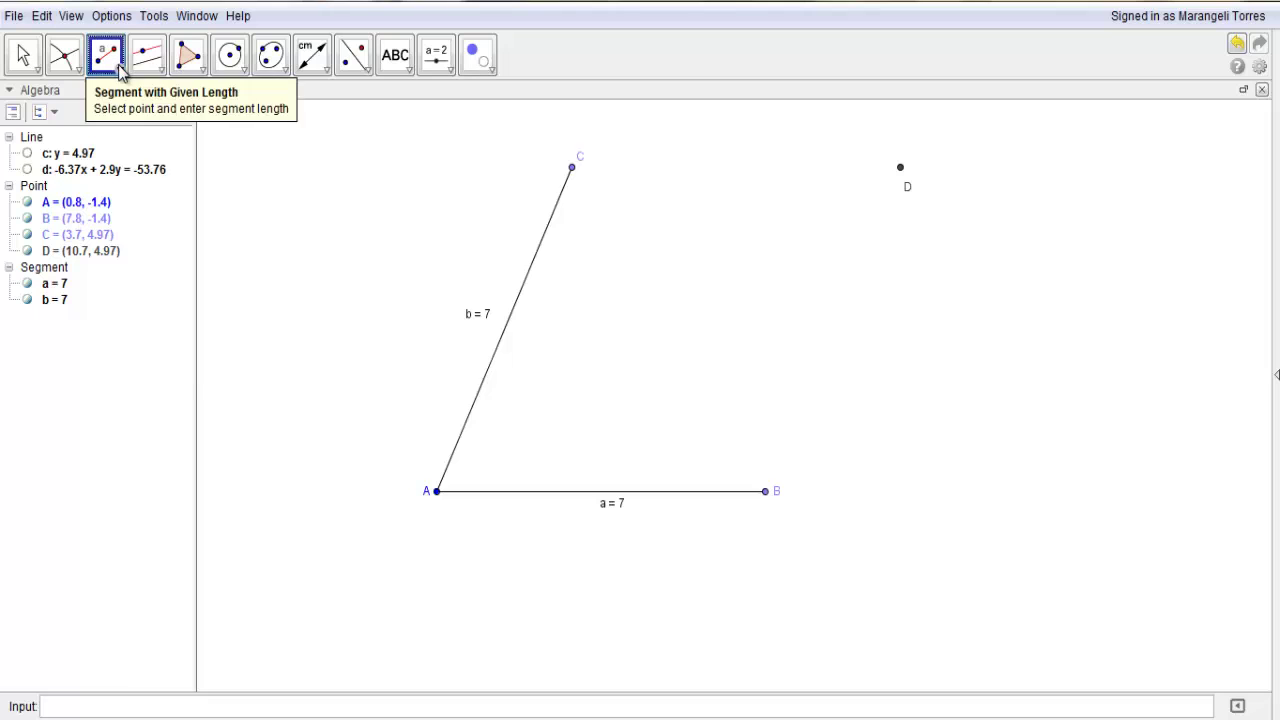
pyautogui.click(119, 70)
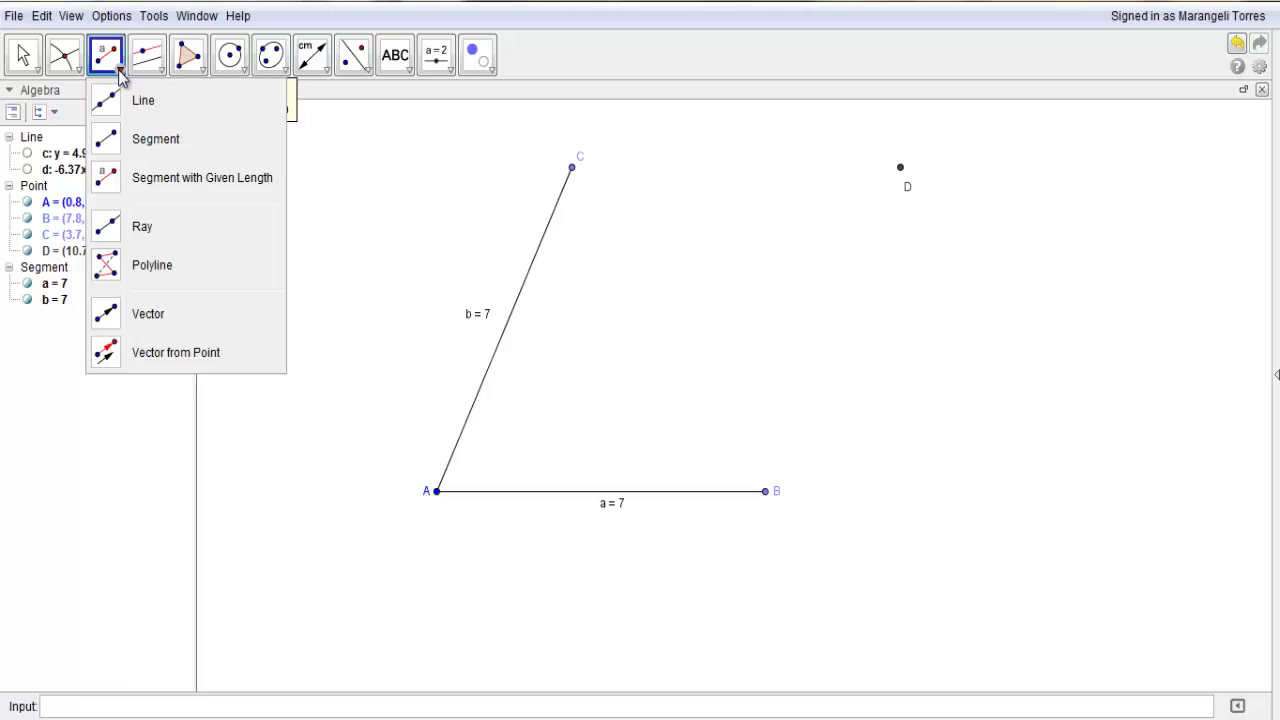
pyautogui.click(157, 142)
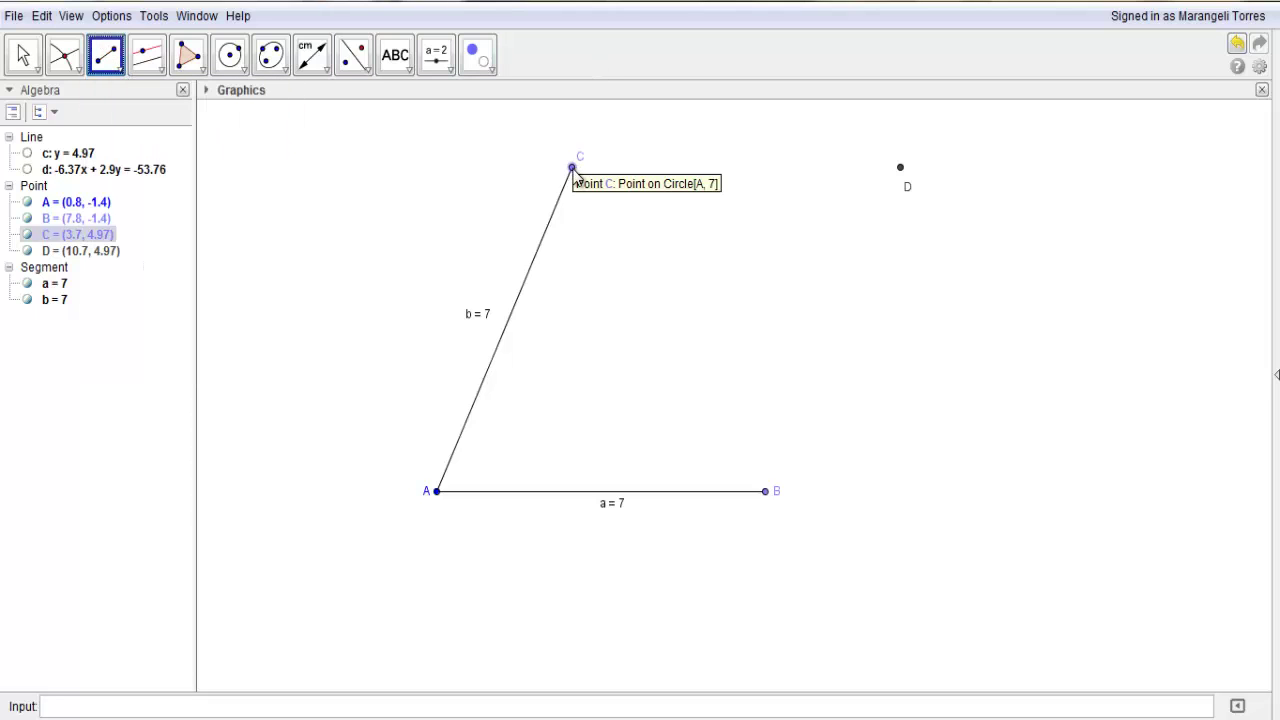
pyautogui.click(573, 170)
pyautogui.click(896, 170)
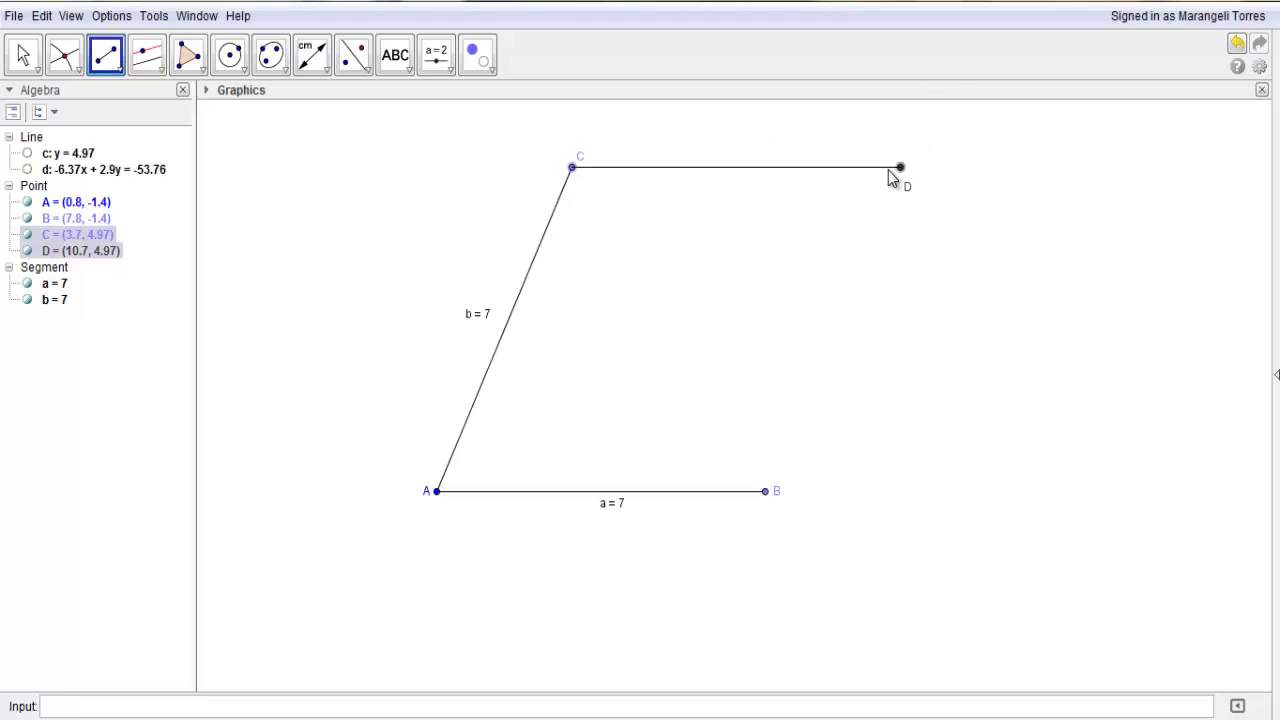
pyautogui.click(900, 168)
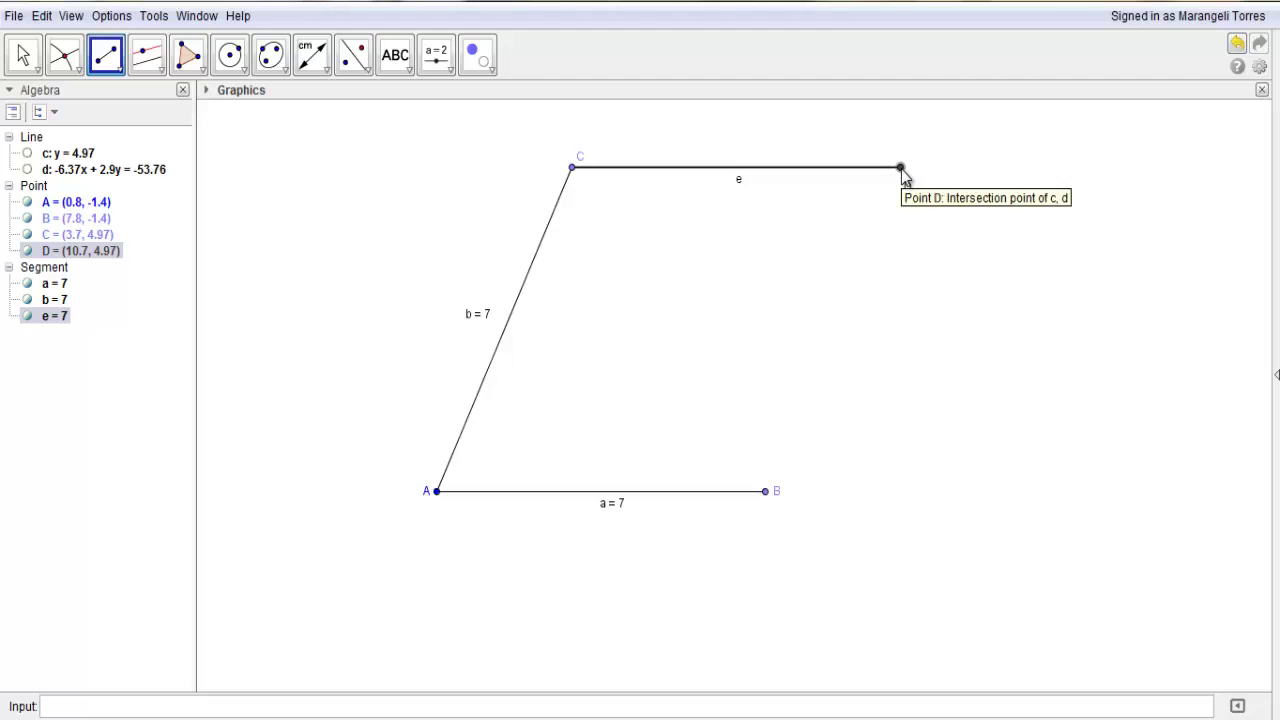
pyautogui.click(900, 167)
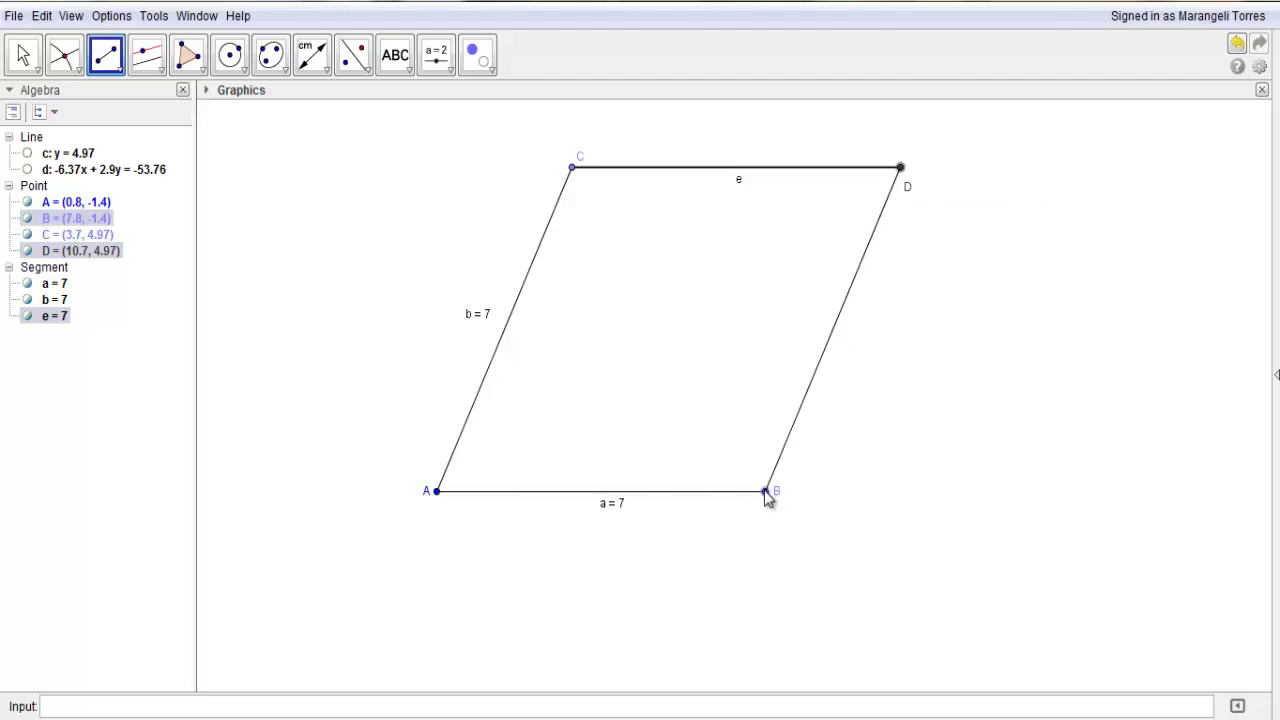
pyautogui.click(765, 490)
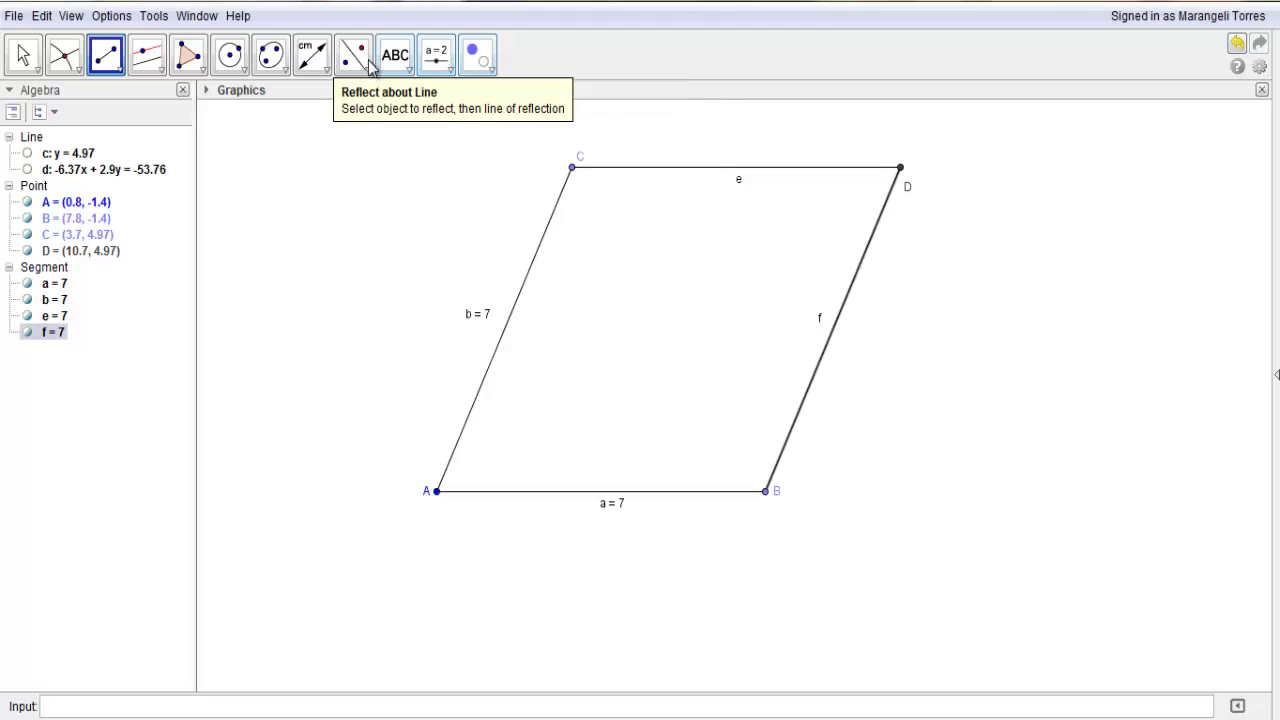
# Step: Display the lengths of segments CD and DB, and move both labels outside the rhombus
pyautogui.click(311, 58)
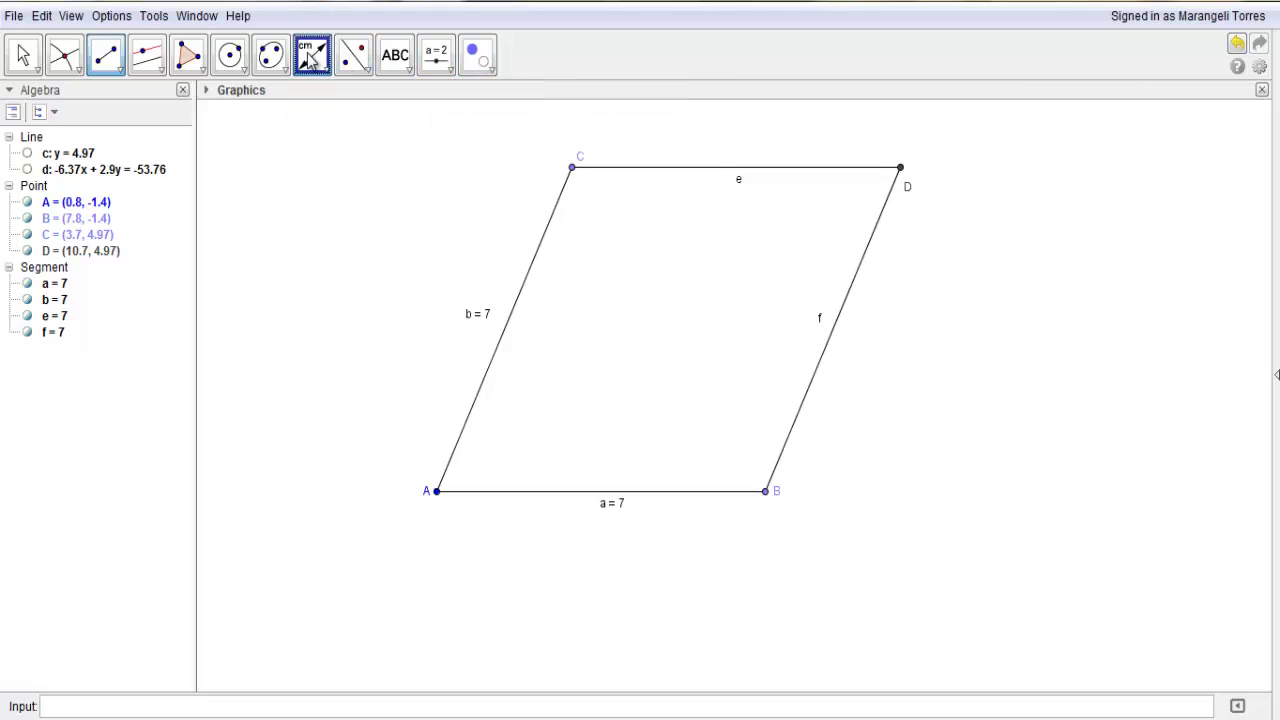
pyautogui.click(671, 168)
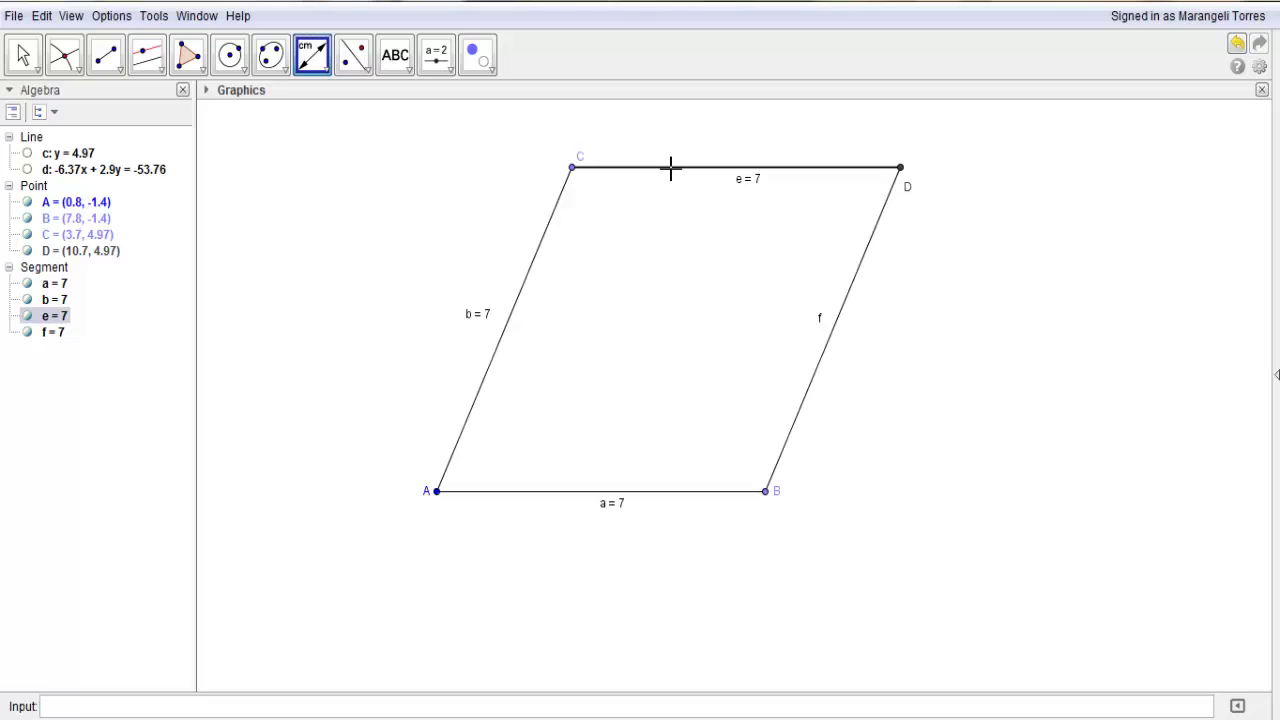
pyautogui.click(837, 328)
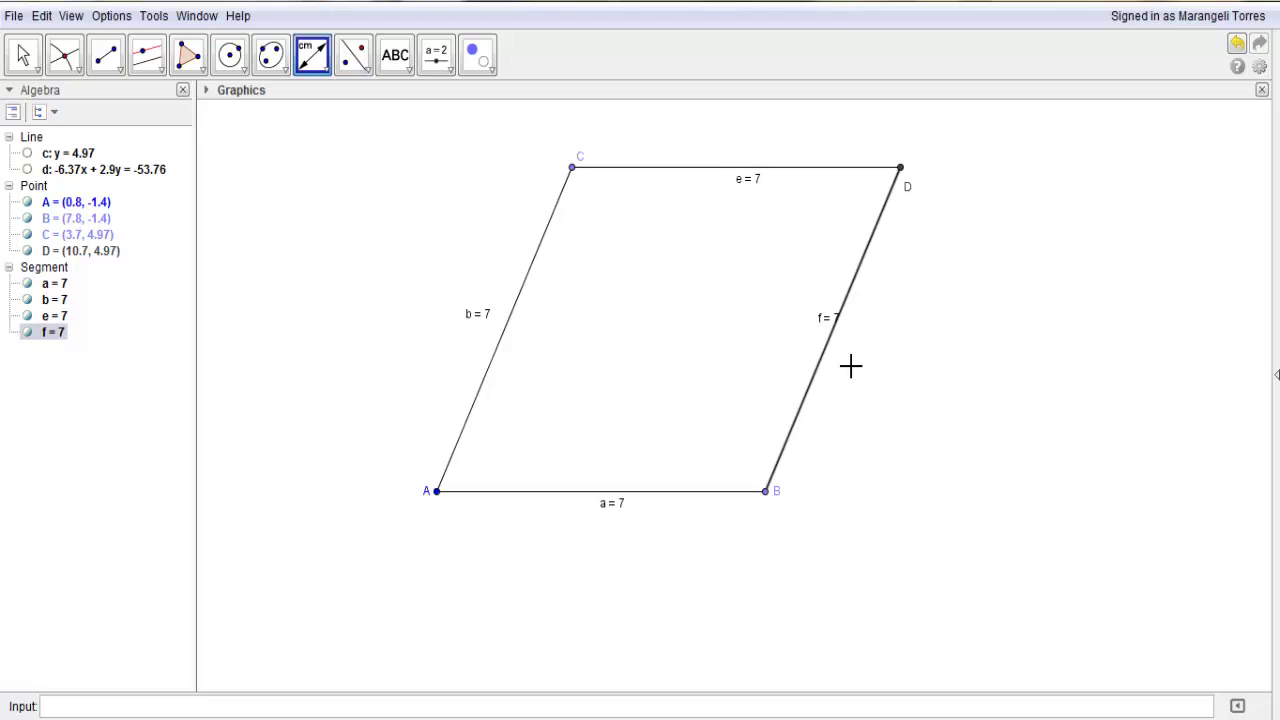
pyautogui.click(22, 55)
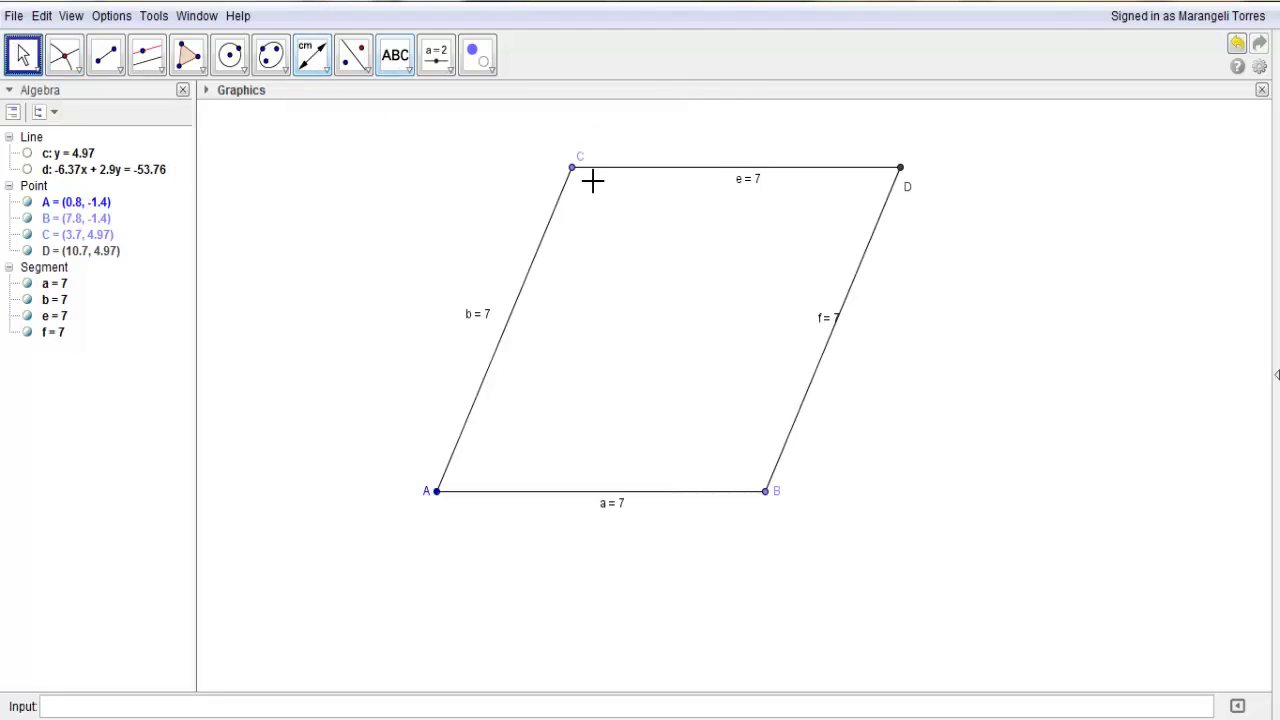
pyautogui.moveTo(752, 181); pyautogui.dragTo(742, 159)
pyautogui.moveTo(828, 323); pyautogui.dragTo(860, 320)
# Step: Draw both diagonals of the rhombus as segments from C to B and from A to D
pyautogui.click(105, 55)
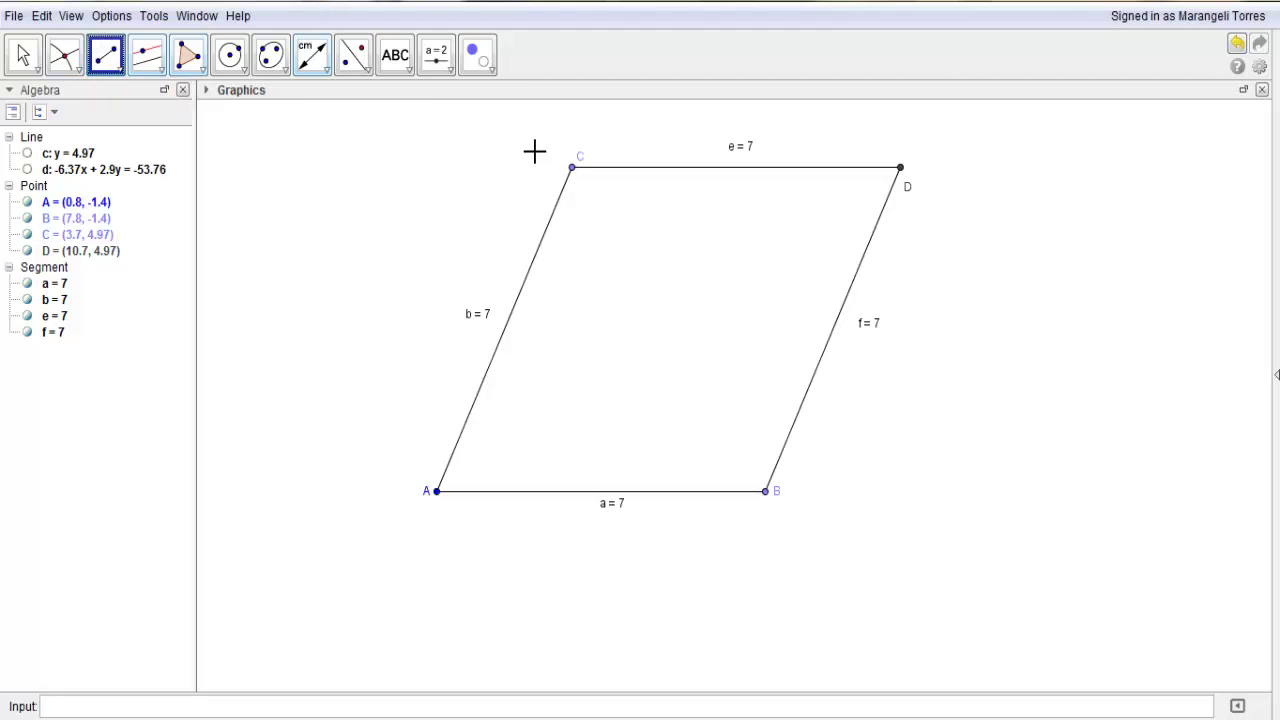
pyautogui.click(572, 169)
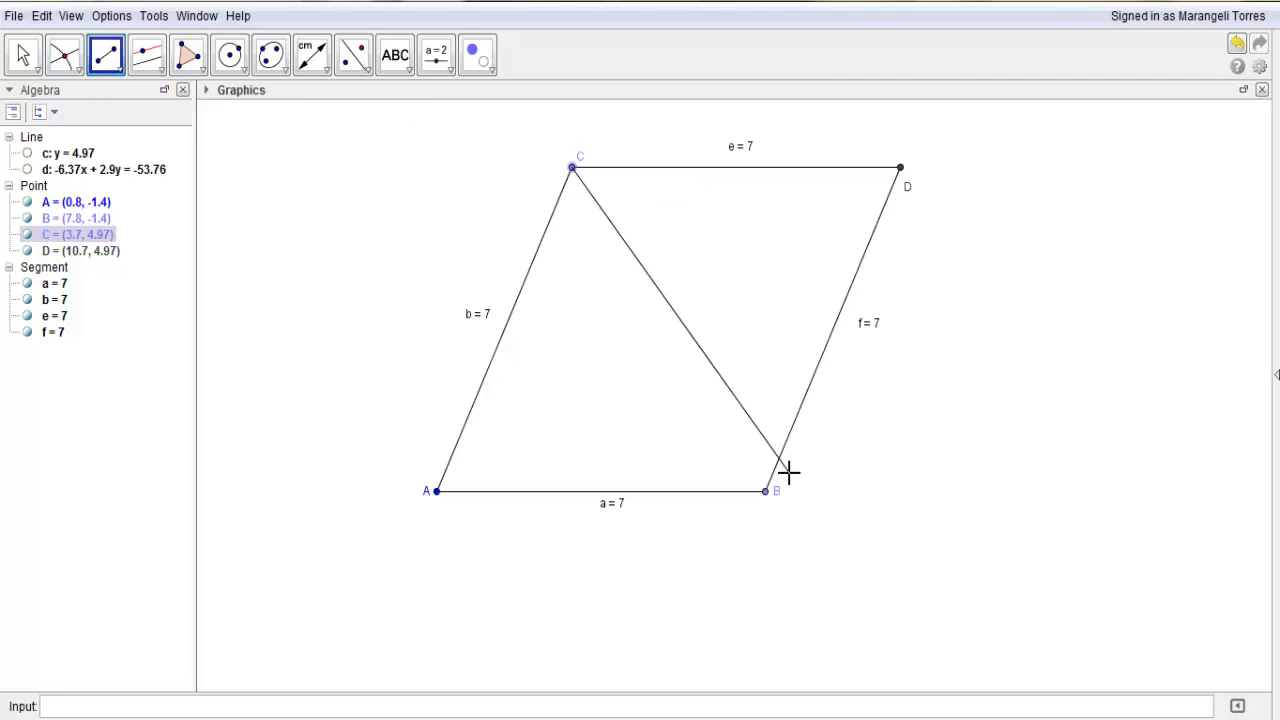
pyautogui.click(765, 489)
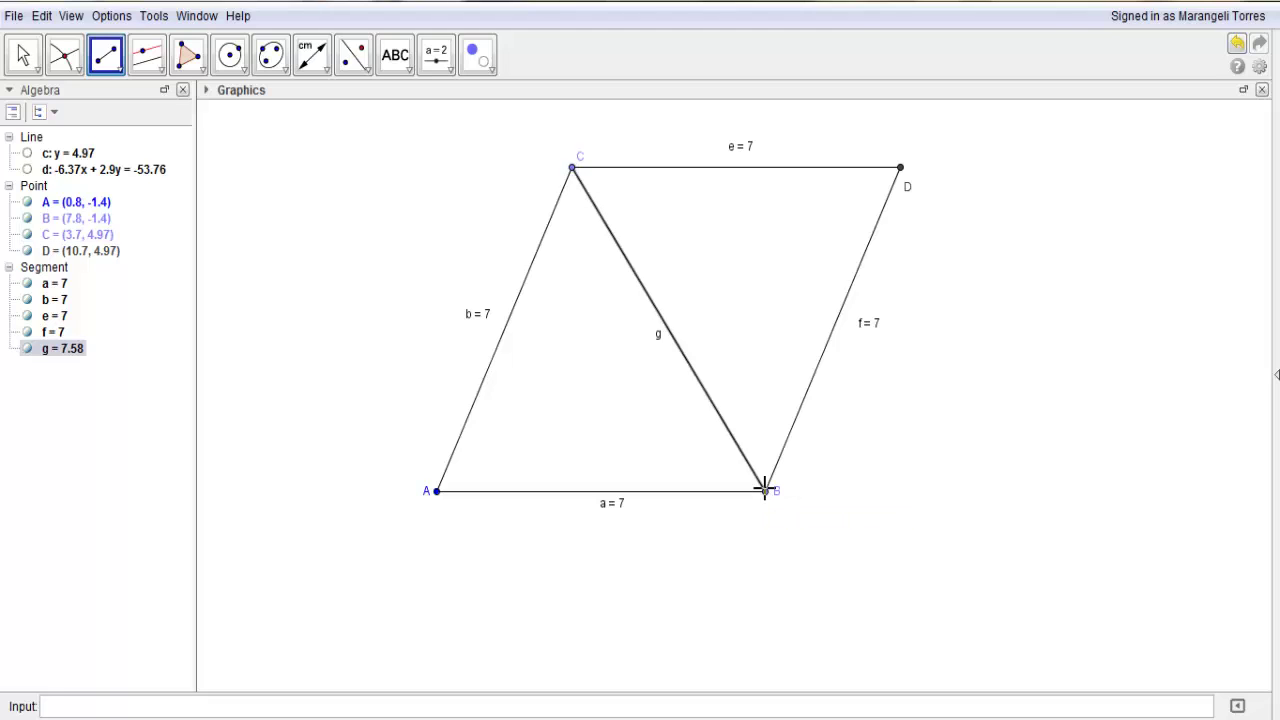
pyautogui.click(436, 491)
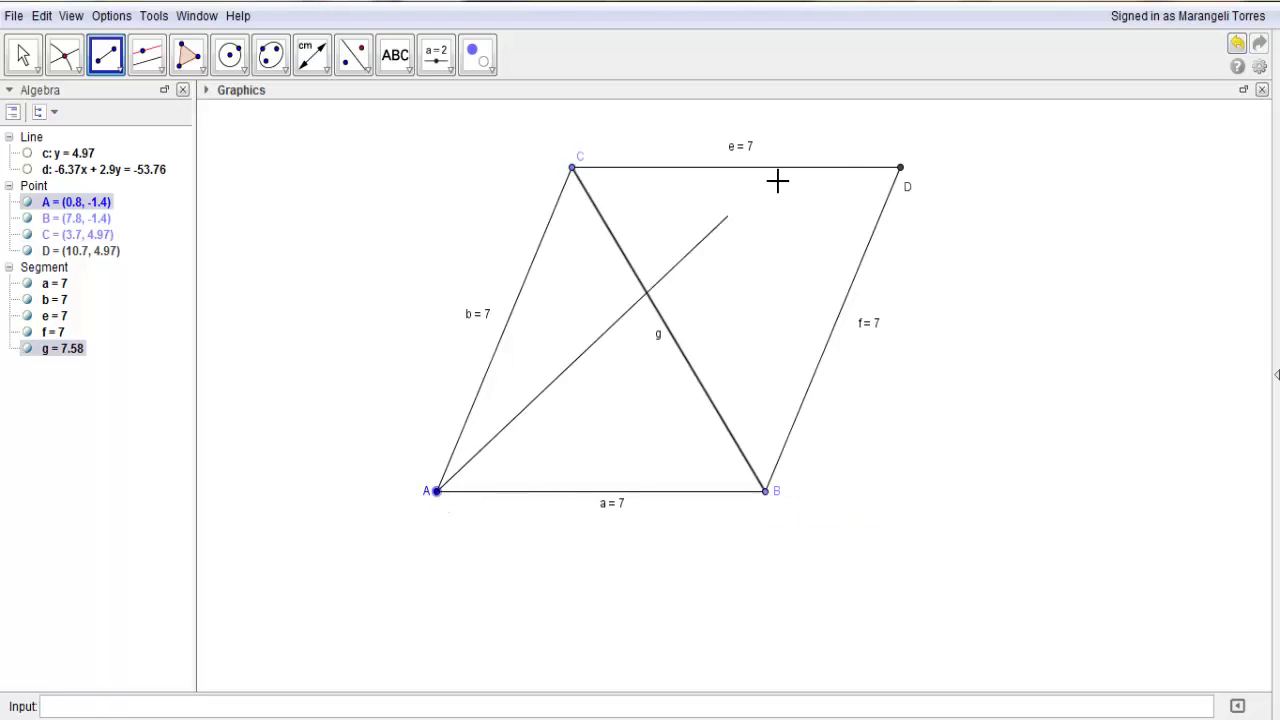
pyautogui.click(900, 169)
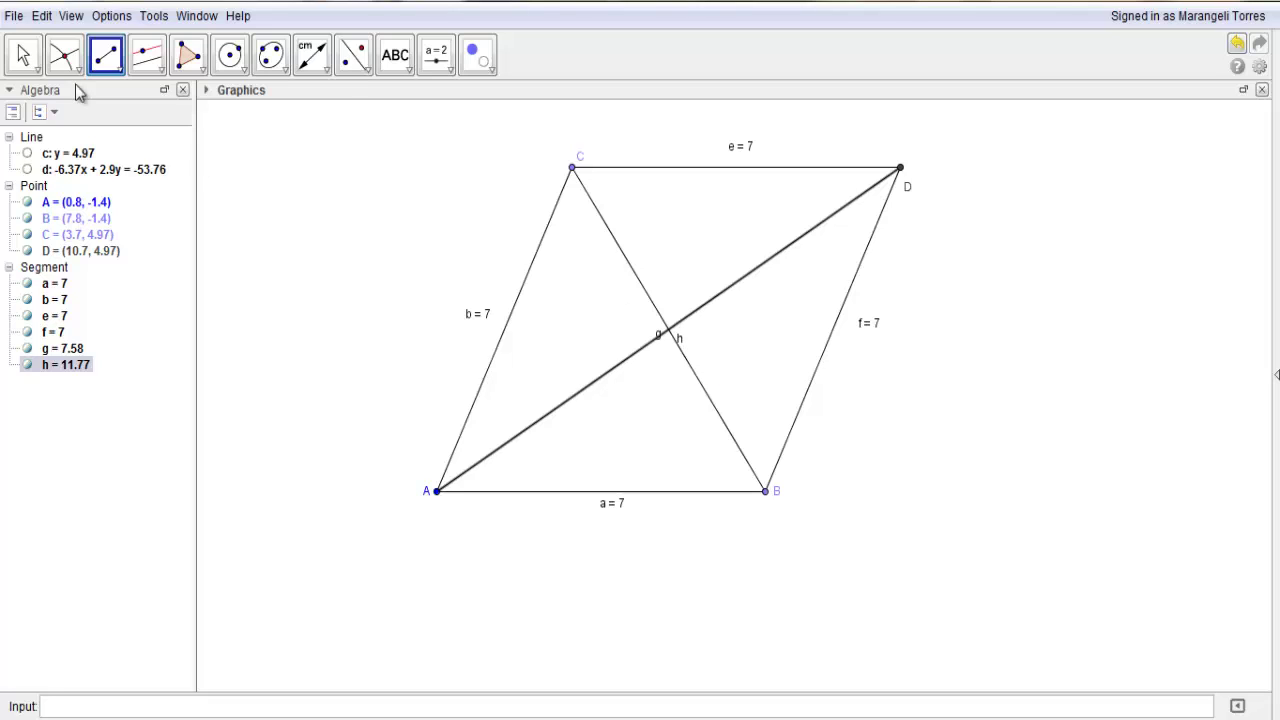
# Step: Hide the labels of diagonals AD and CB, and clear the selection
pyautogui.click(24, 56)
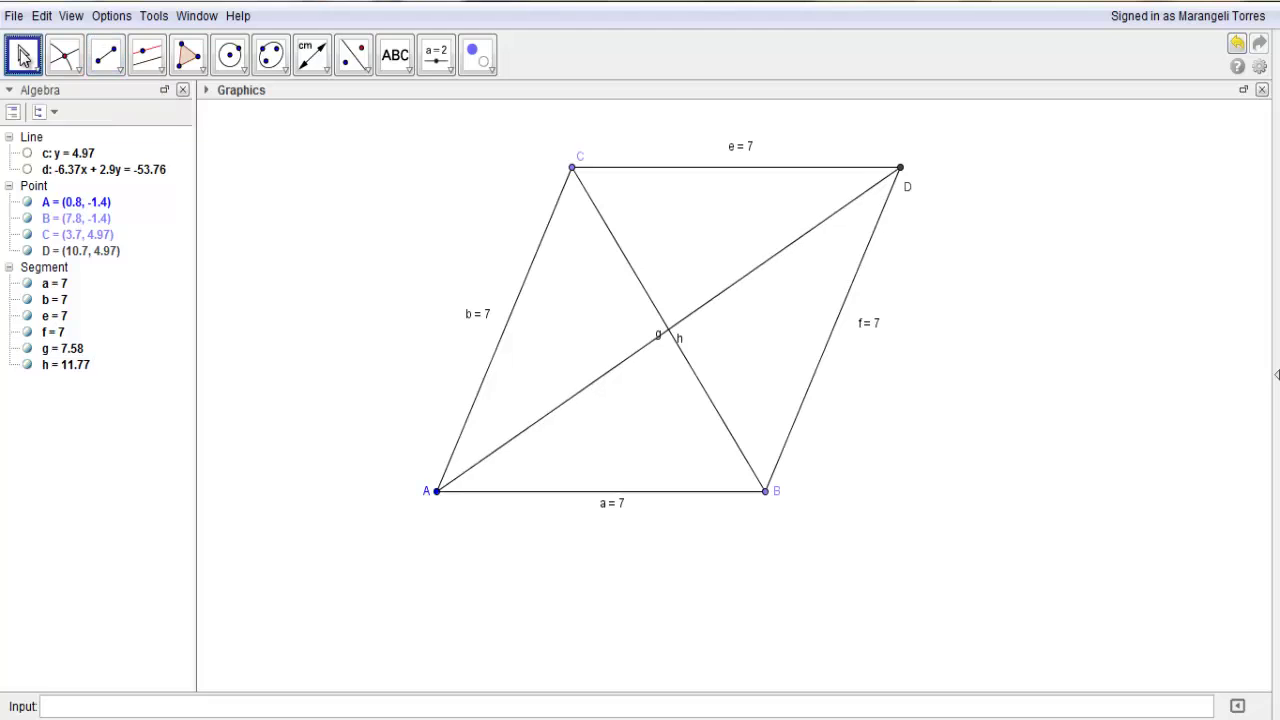
pyautogui.click(79, 70)
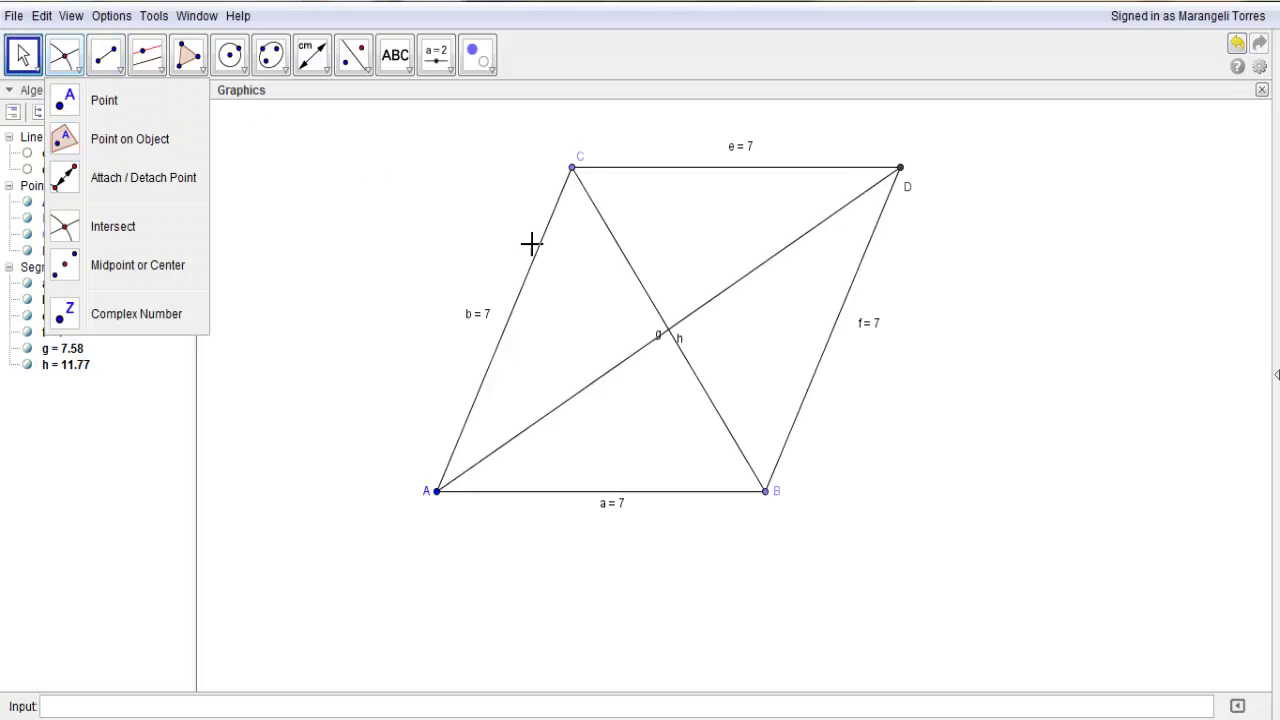
pyautogui.click(687, 324)
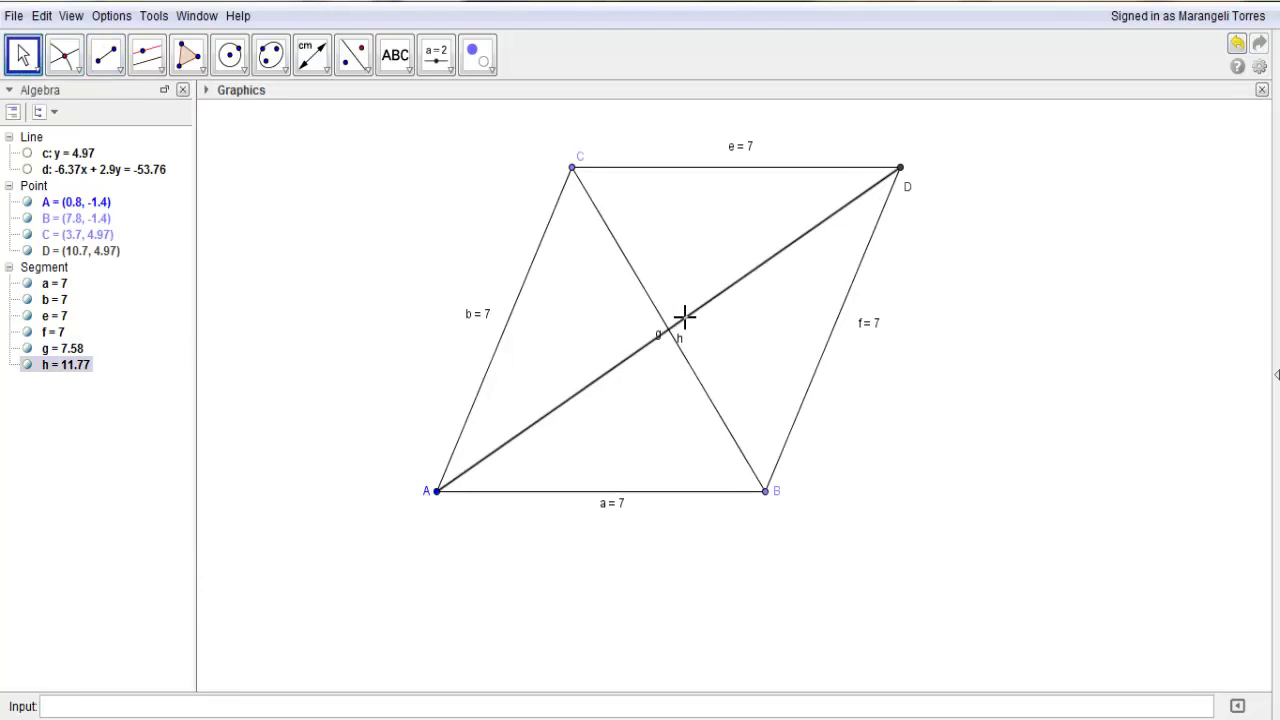
pyautogui.rightClick(685, 318)
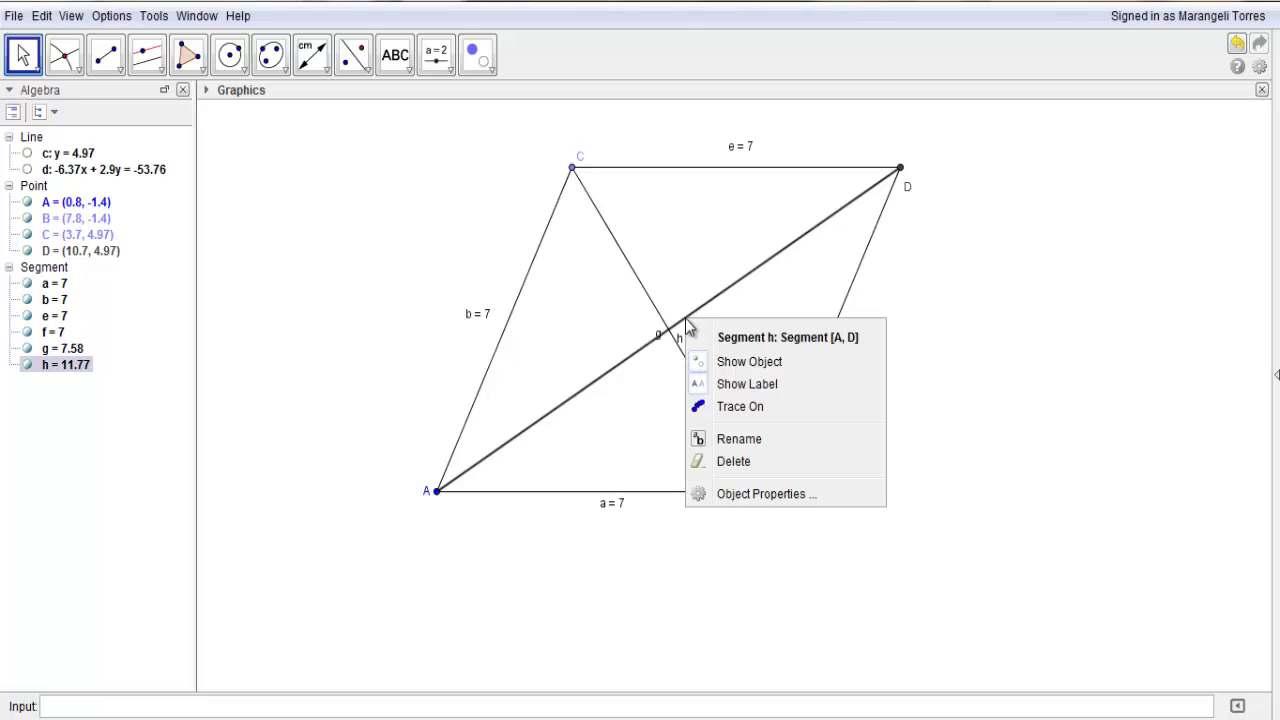
pyautogui.click(744, 389)
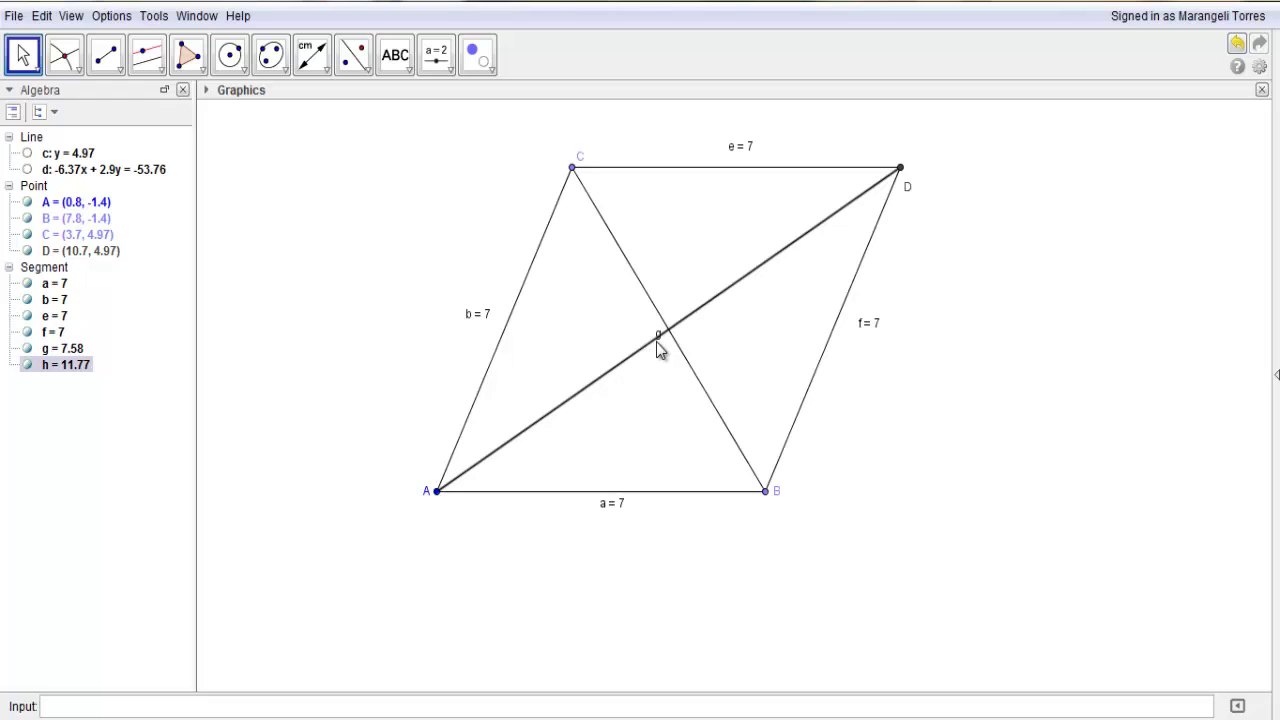
pyautogui.click(652, 305)
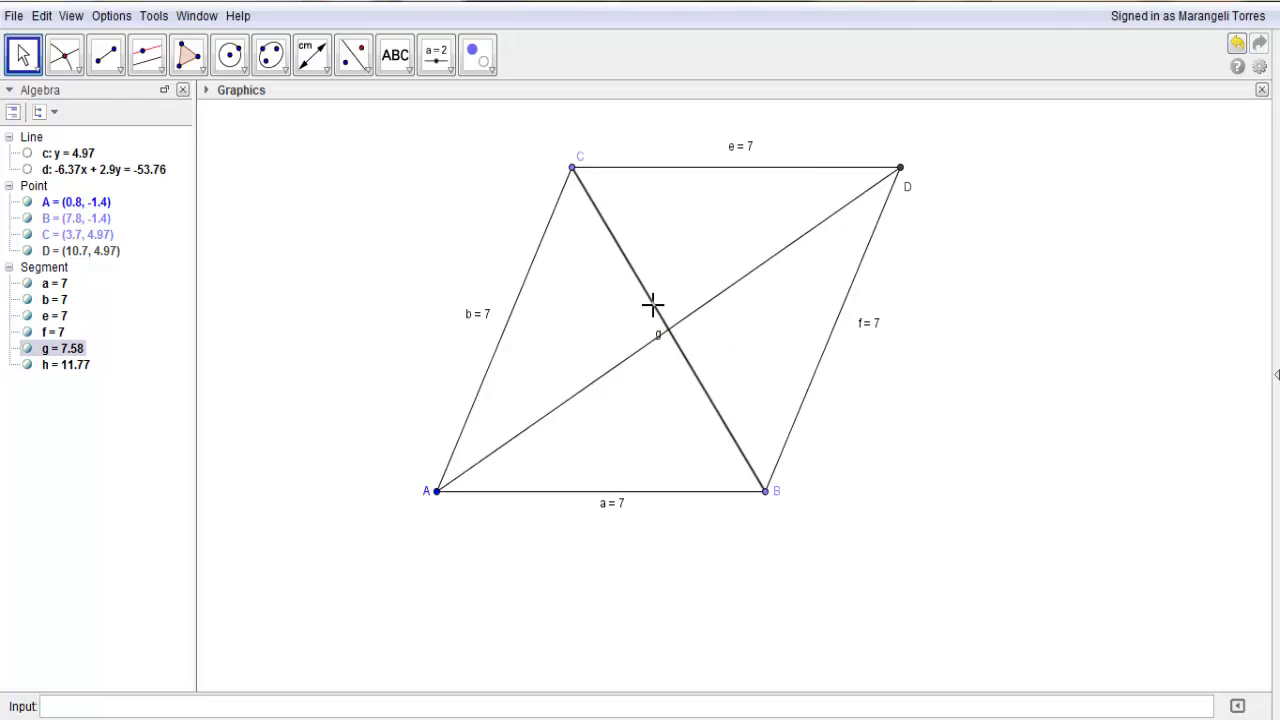
pyautogui.rightClick(654, 310)
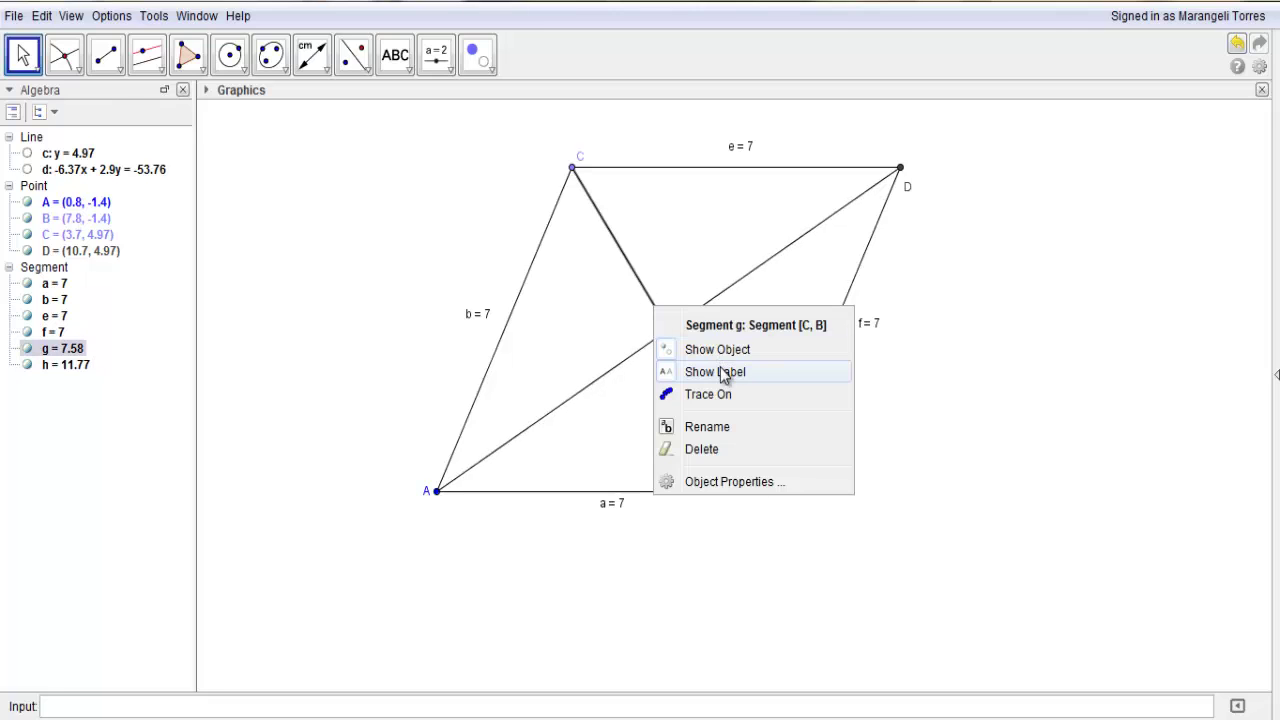
pyautogui.click(719, 372)
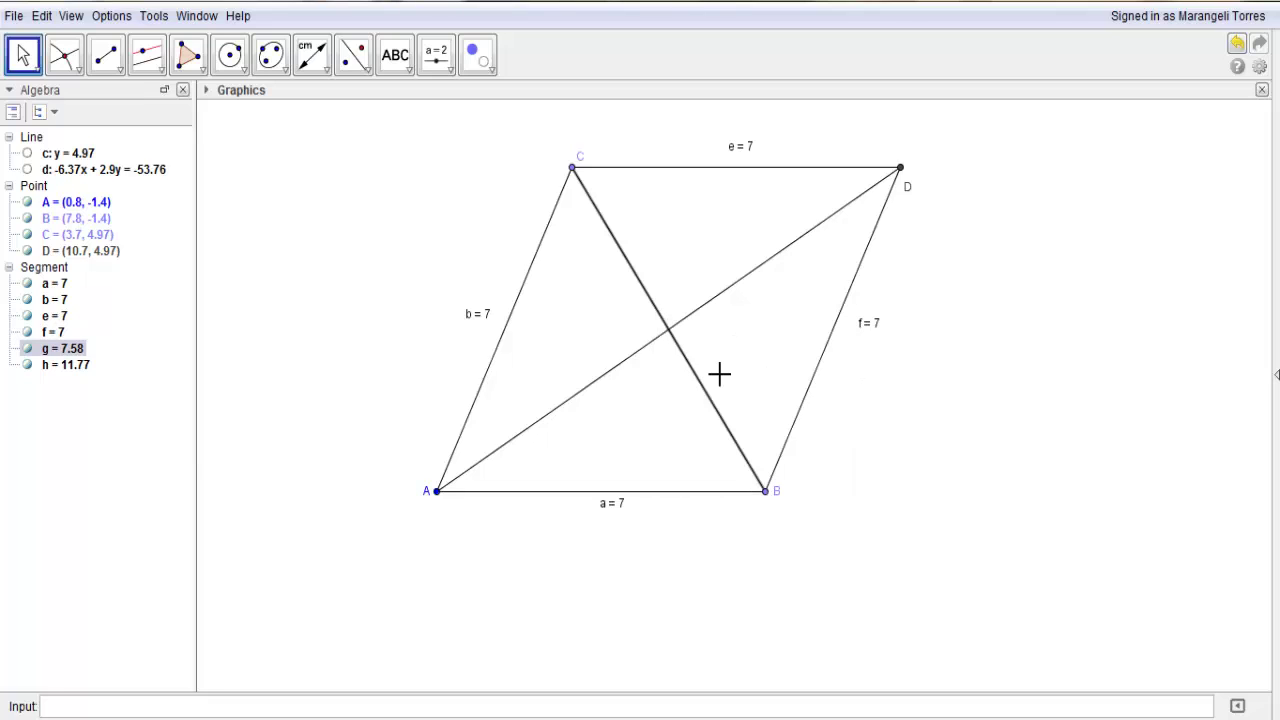
pyautogui.click(885, 431)
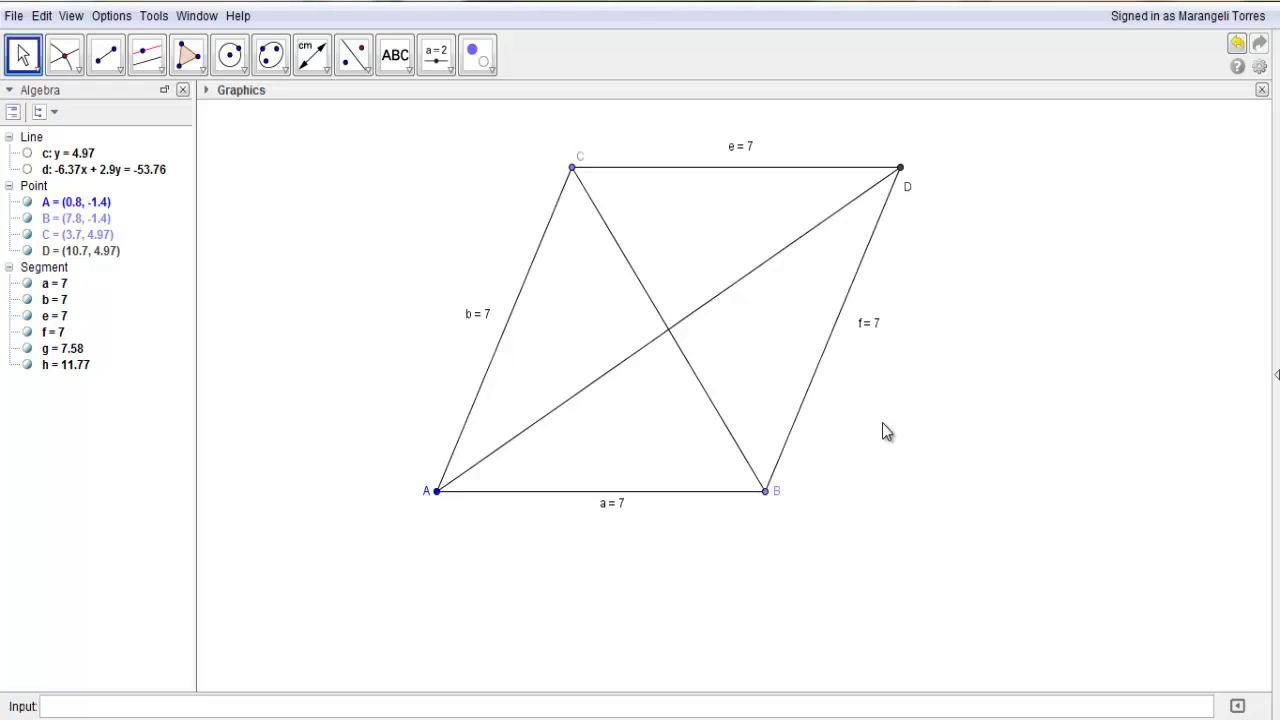
# Step: Mark the intersection point of diagonals CB and AD, and move its label just below the point
pyautogui.click(66, 56)
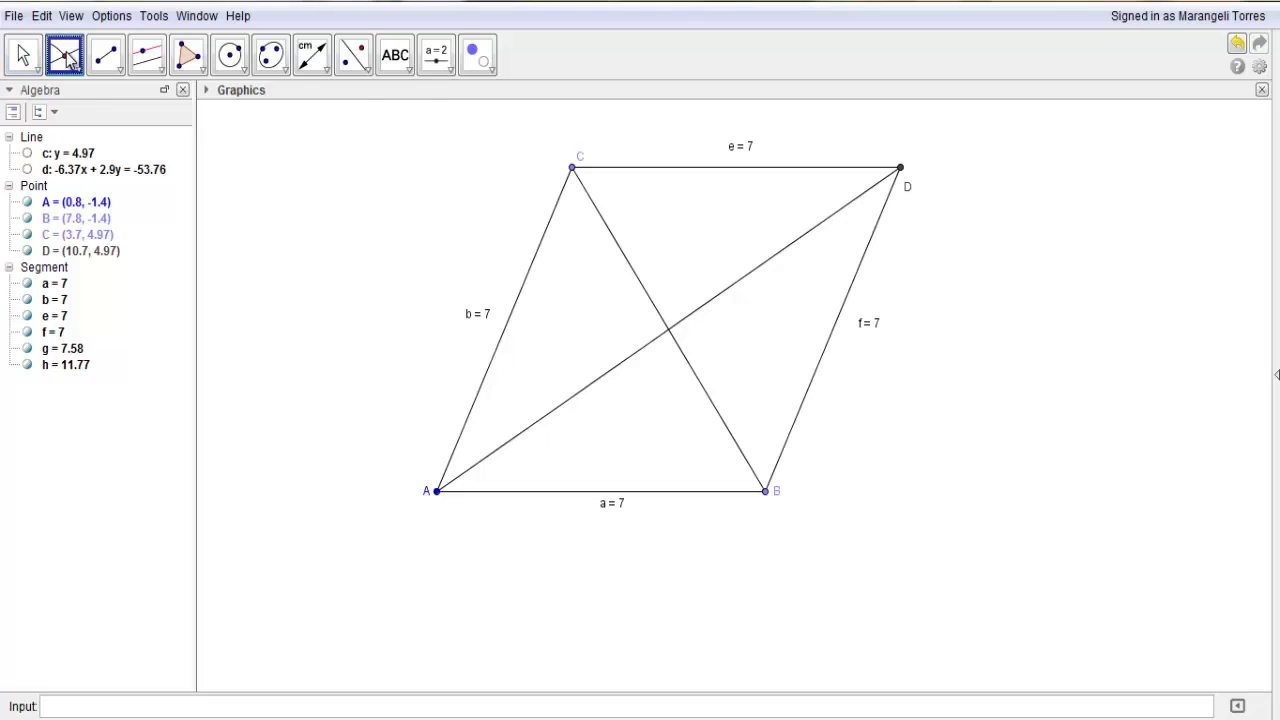
pyautogui.click(612, 243)
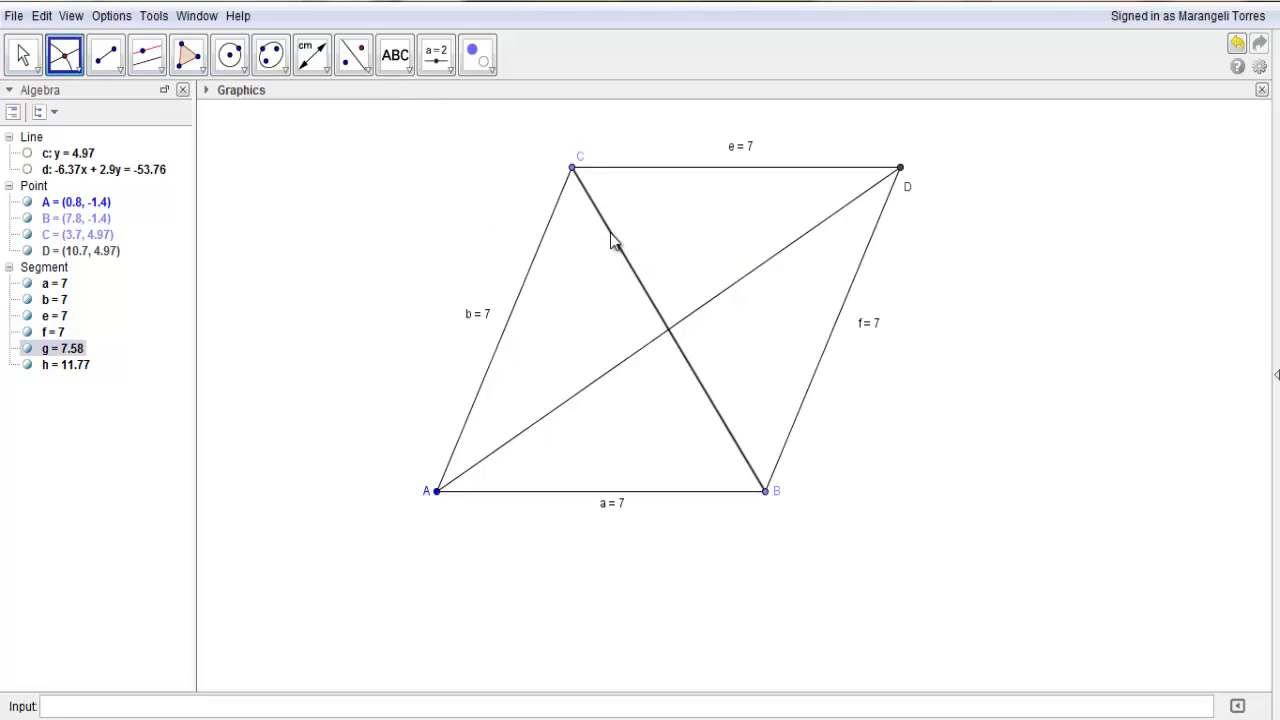
pyautogui.click(616, 366)
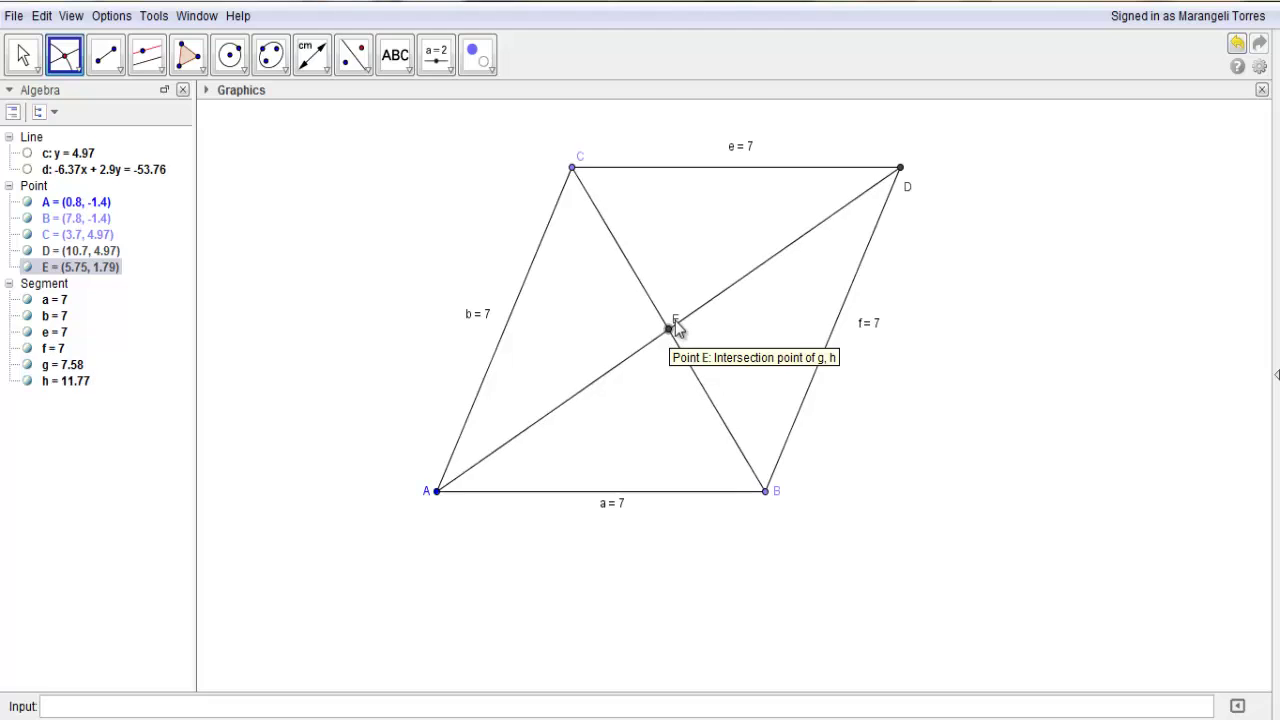
pyautogui.click(16, 46)
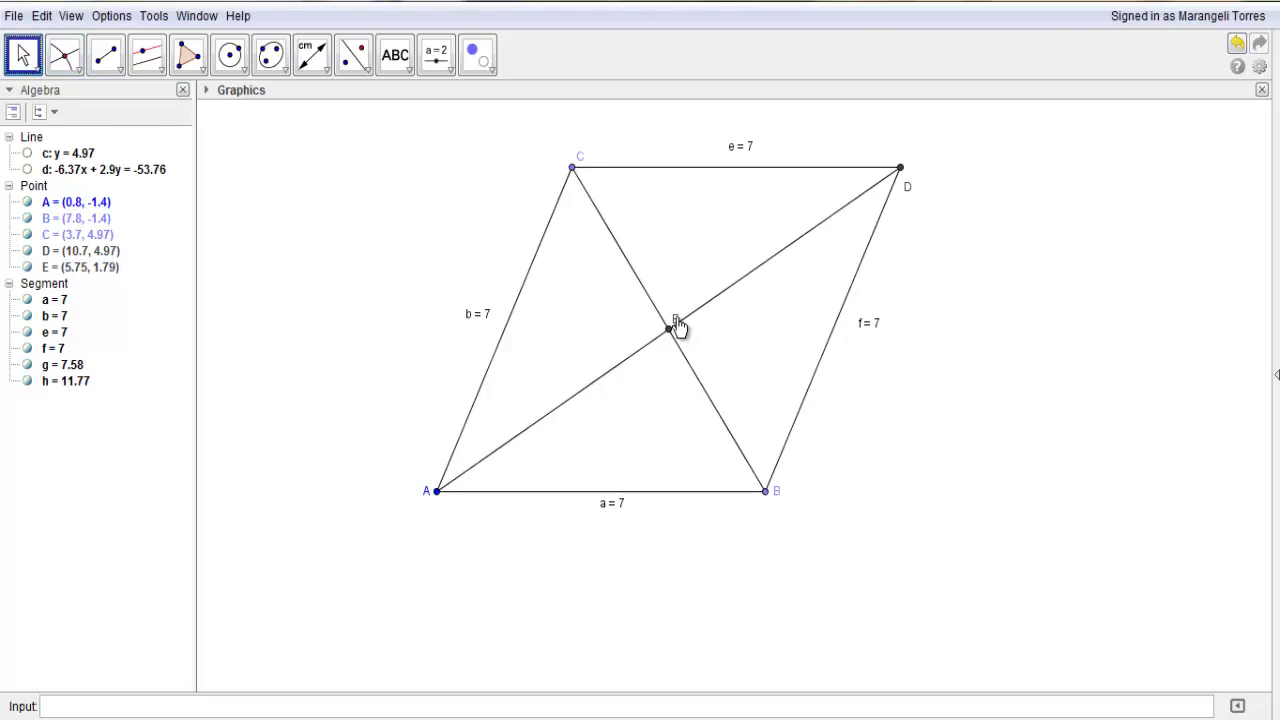
pyautogui.moveTo(677, 325); pyautogui.dragTo(663, 357)
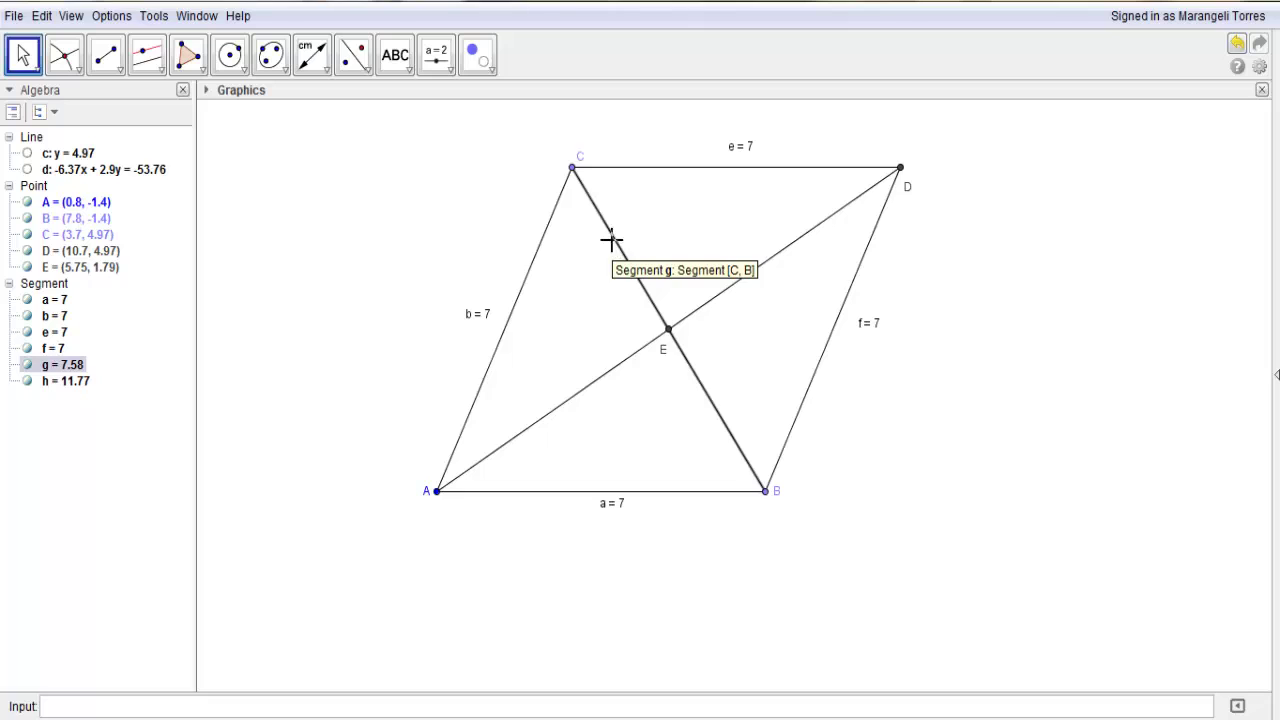
# Step: Add distance measurements for both halves of diagonal CB, from C to E and from E to B
pyautogui.click(311, 58)
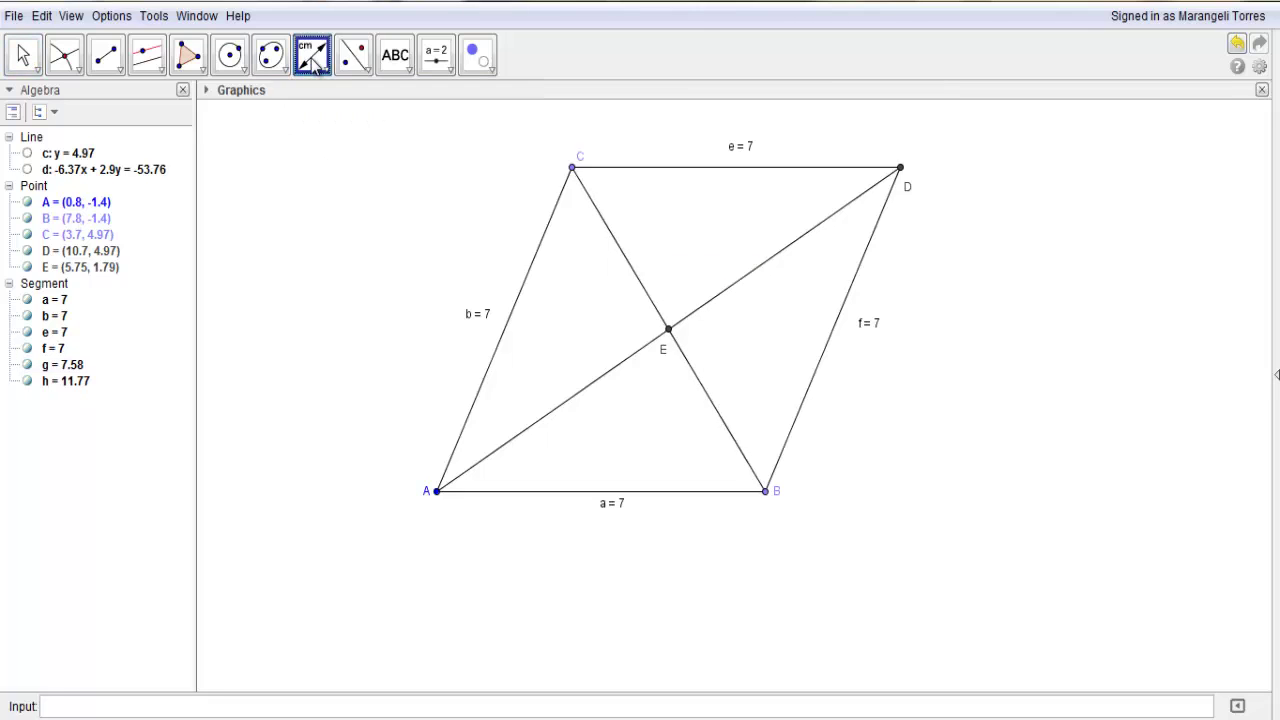
pyautogui.click(573, 170)
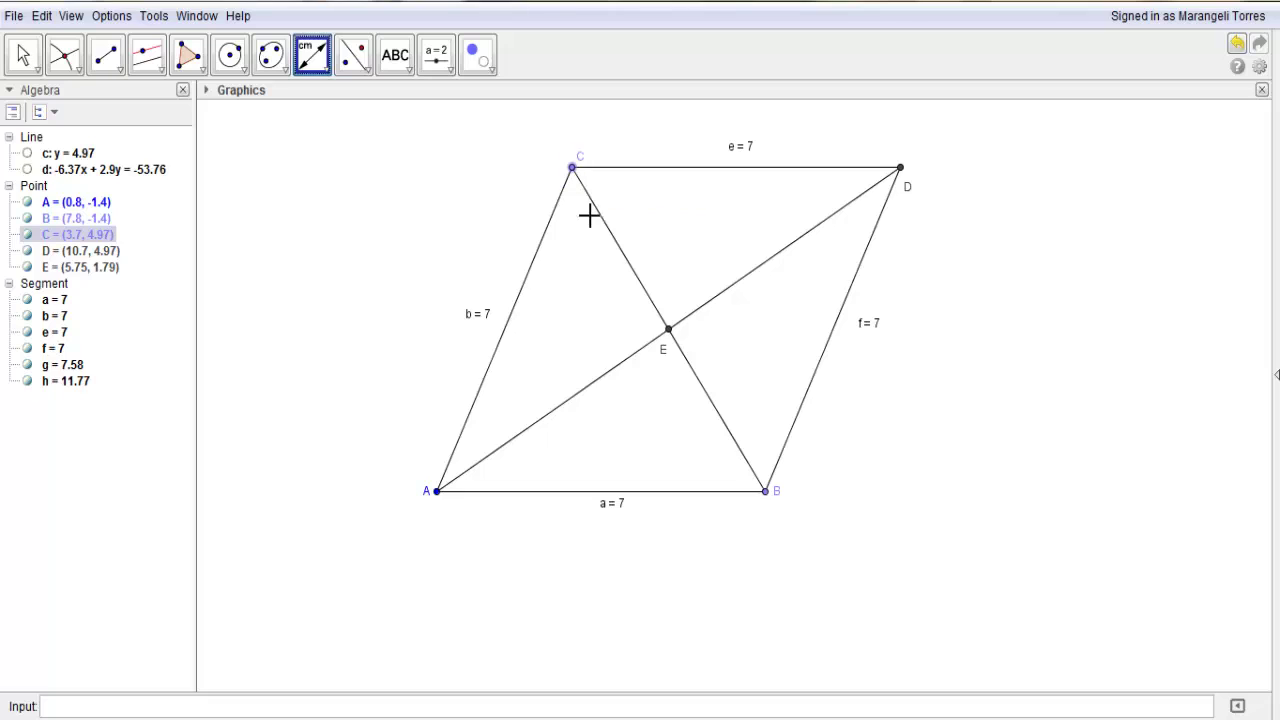
pyautogui.click(669, 332)
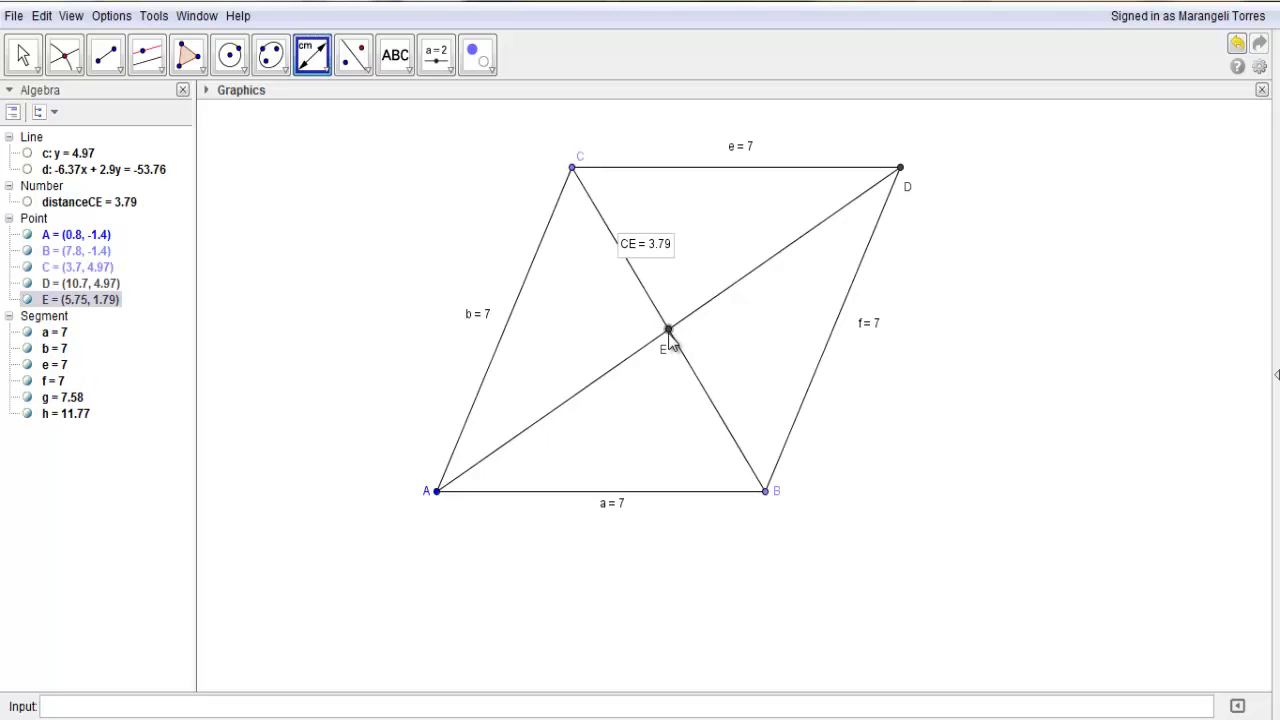
pyautogui.click(766, 492)
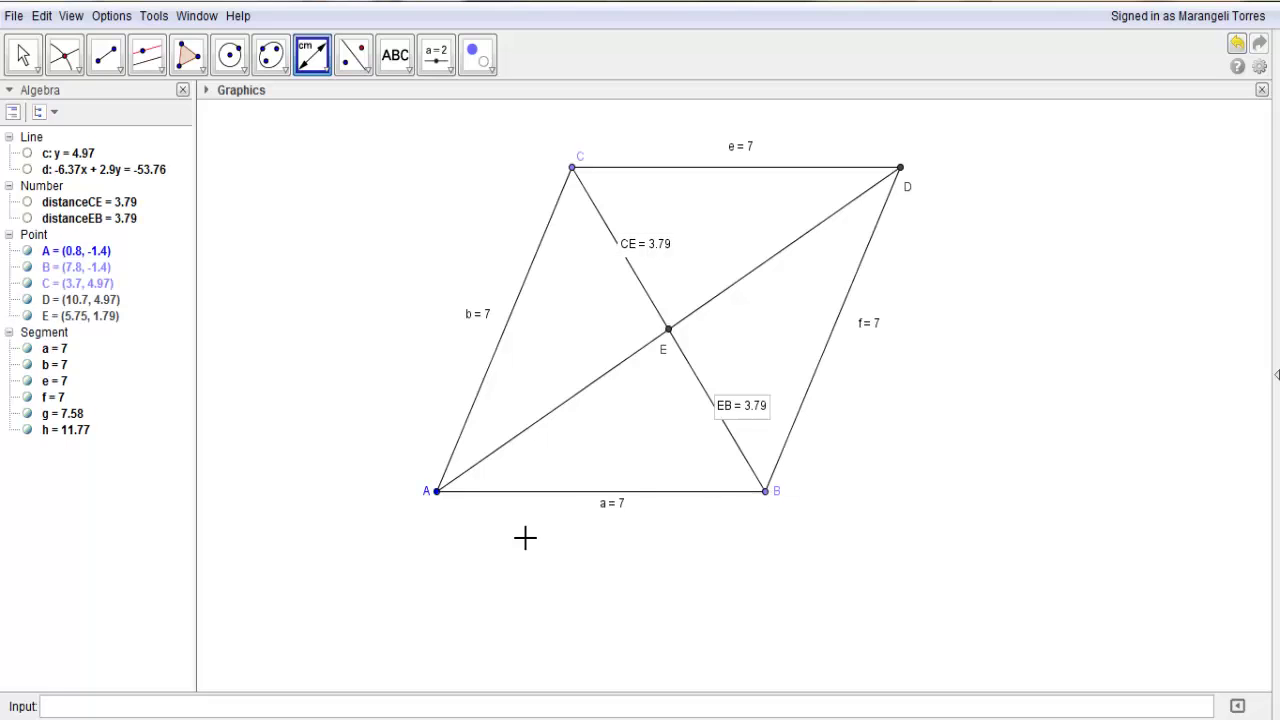
# Step: Add distance measurements for both halves of diagonal AD, from A to E and from D to E
pyautogui.click(437, 491)
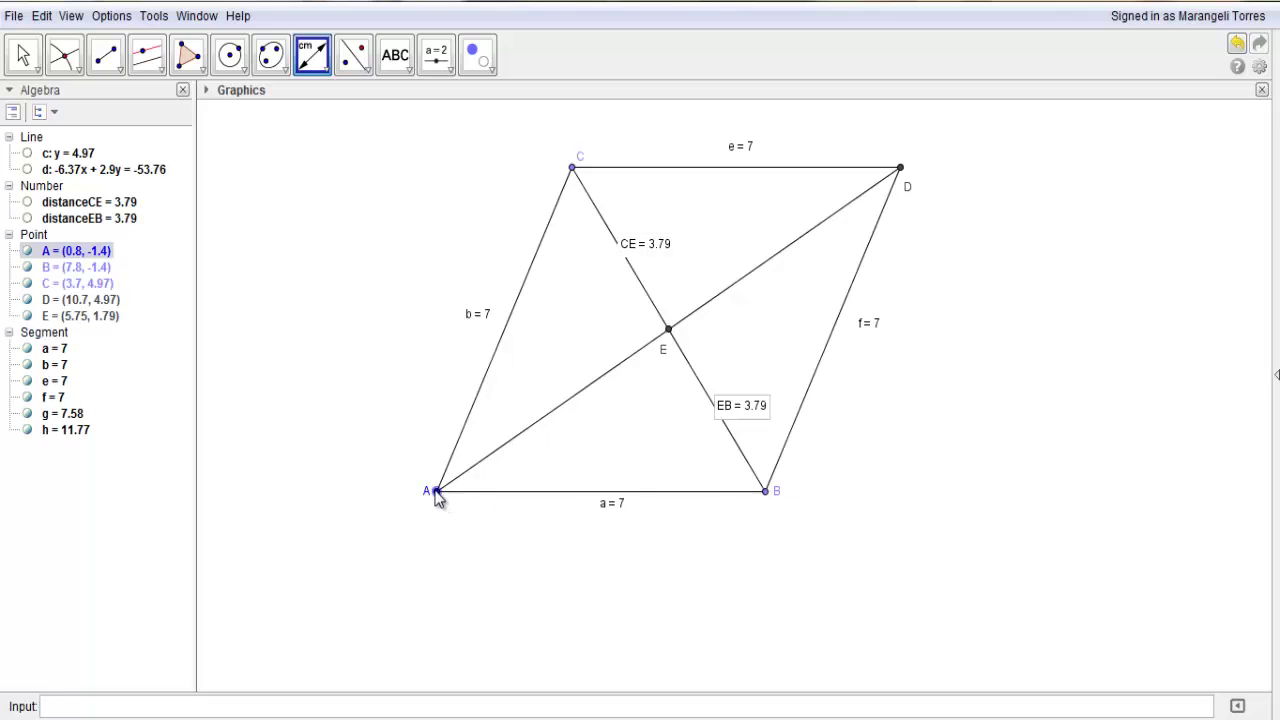
pyautogui.click(667, 328)
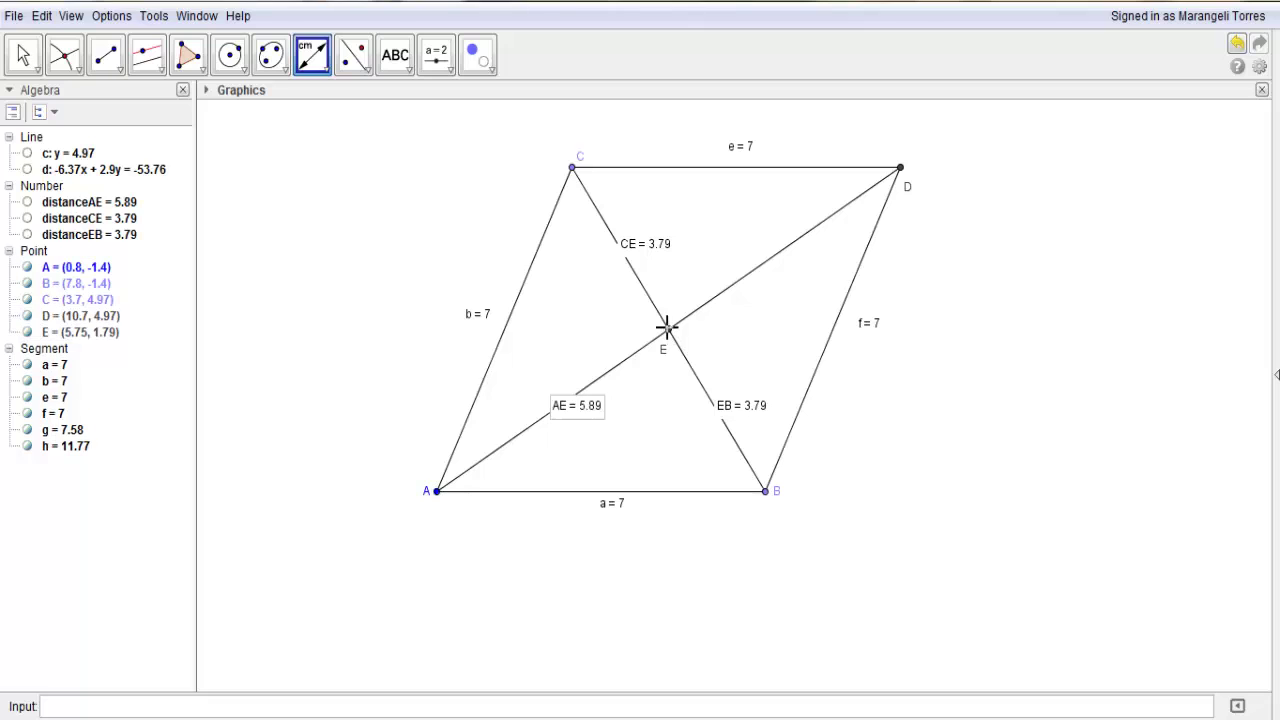
pyautogui.click(900, 168)
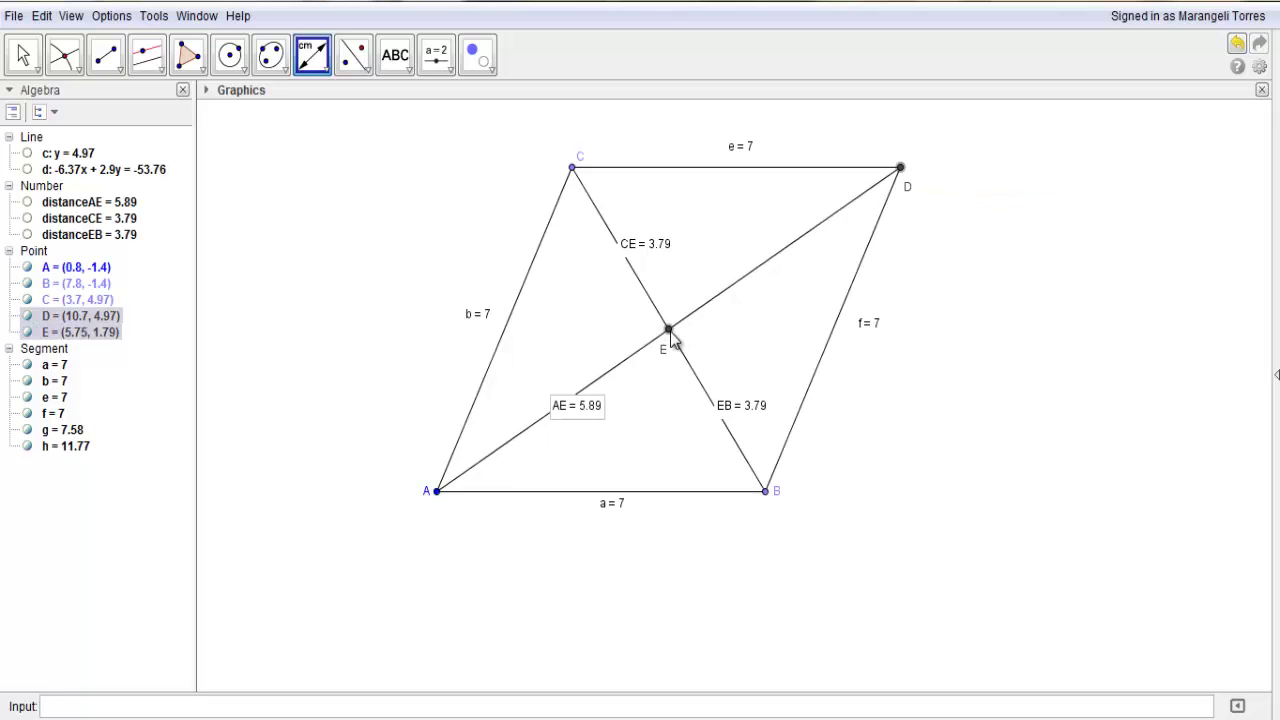
pyautogui.click(668, 330)
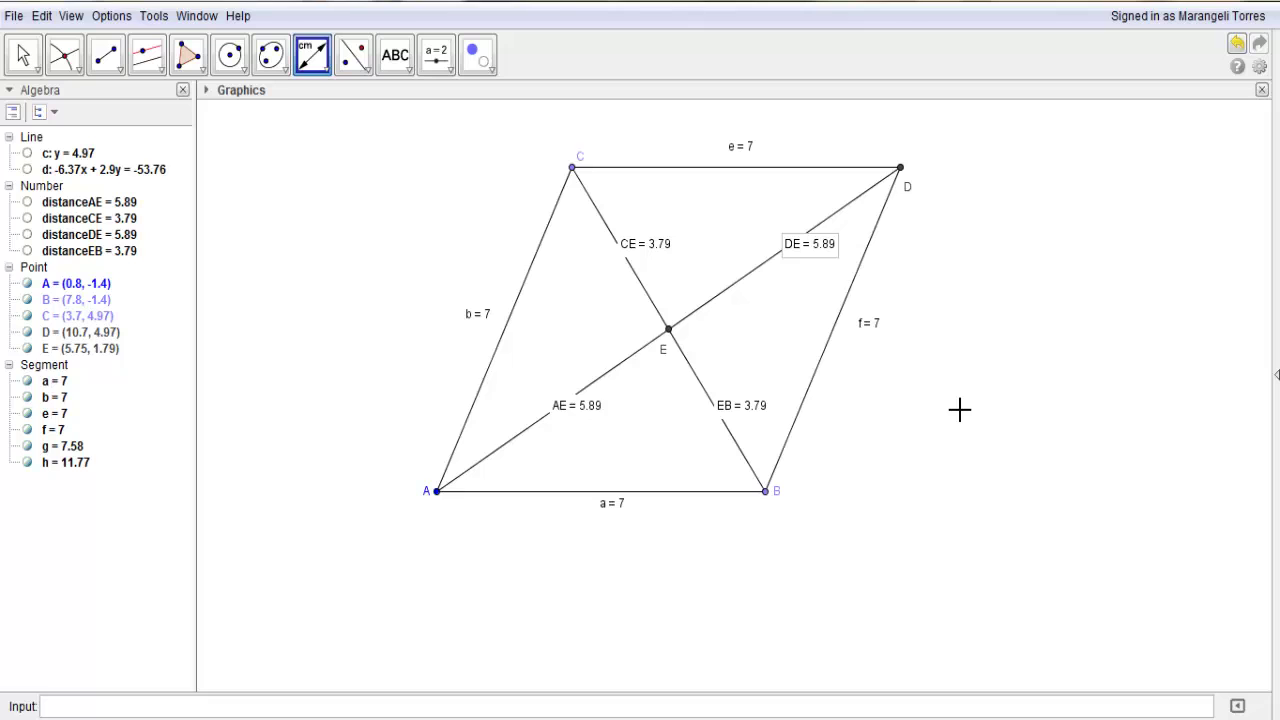